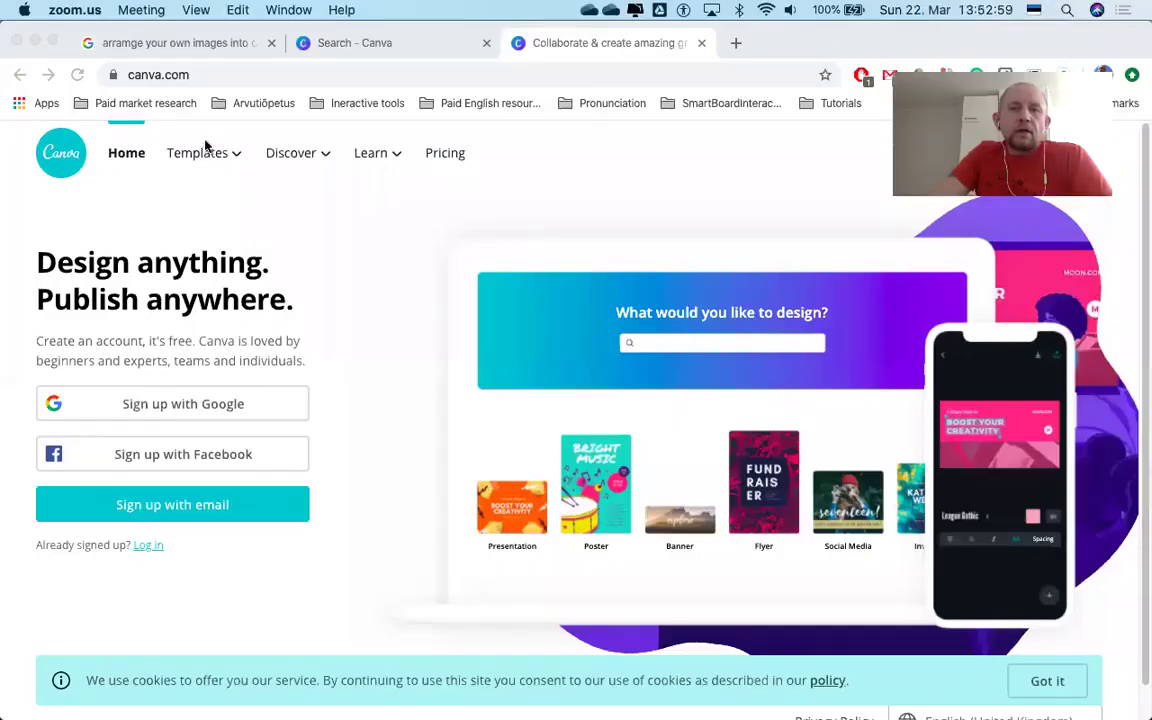
Switch to the browser showing Canva's landing page with its sign-up options
{"action": "left_click", "coordinate": [110, 218]}
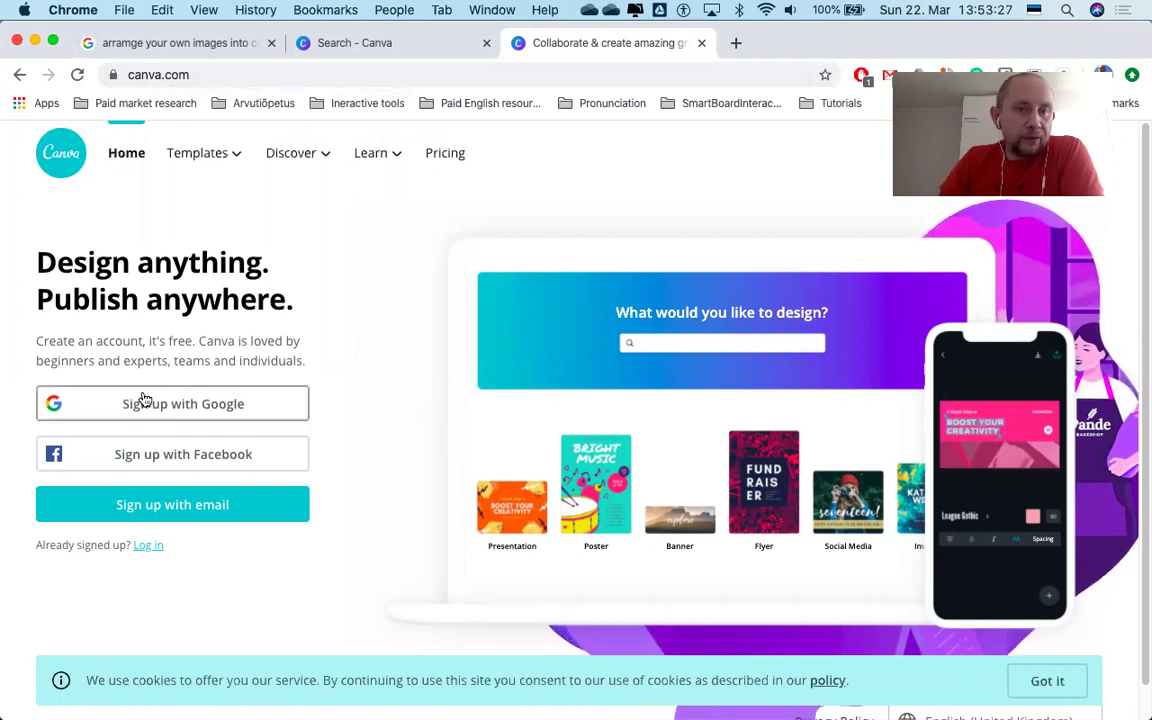
Sign up for Canva with Google using the first listed Google account
{"action": "left_click", "coordinate": [208, 403]}
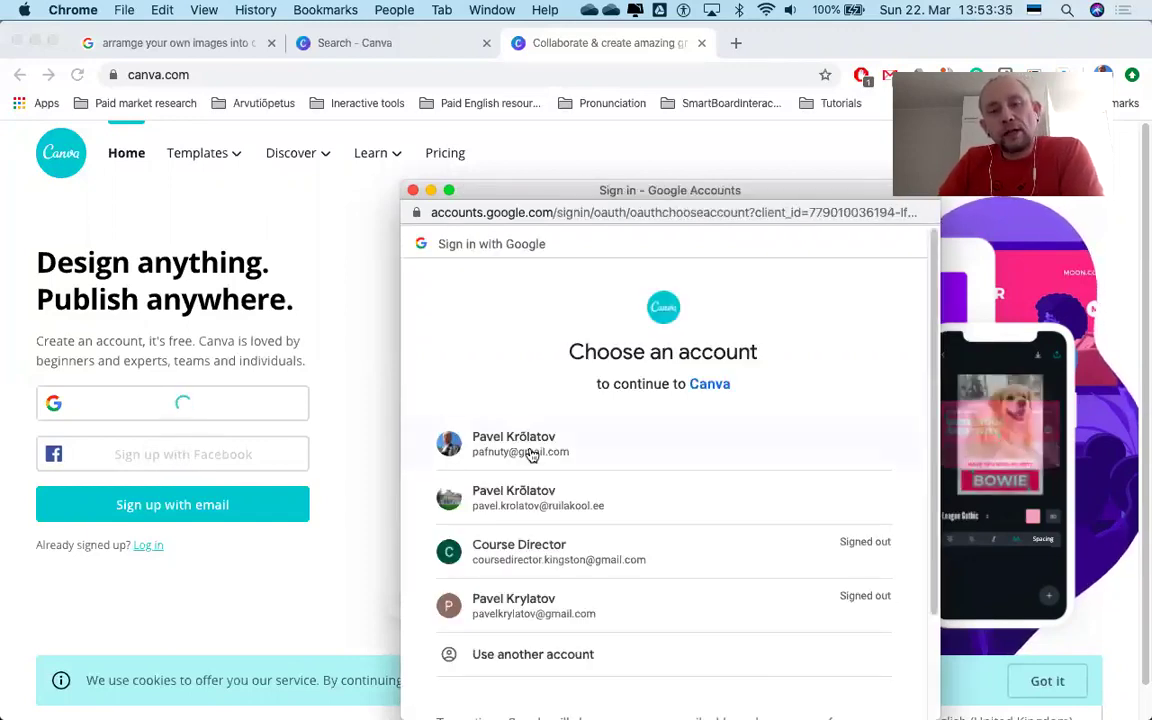
{"action": "left_click", "coordinate": [531, 452]}
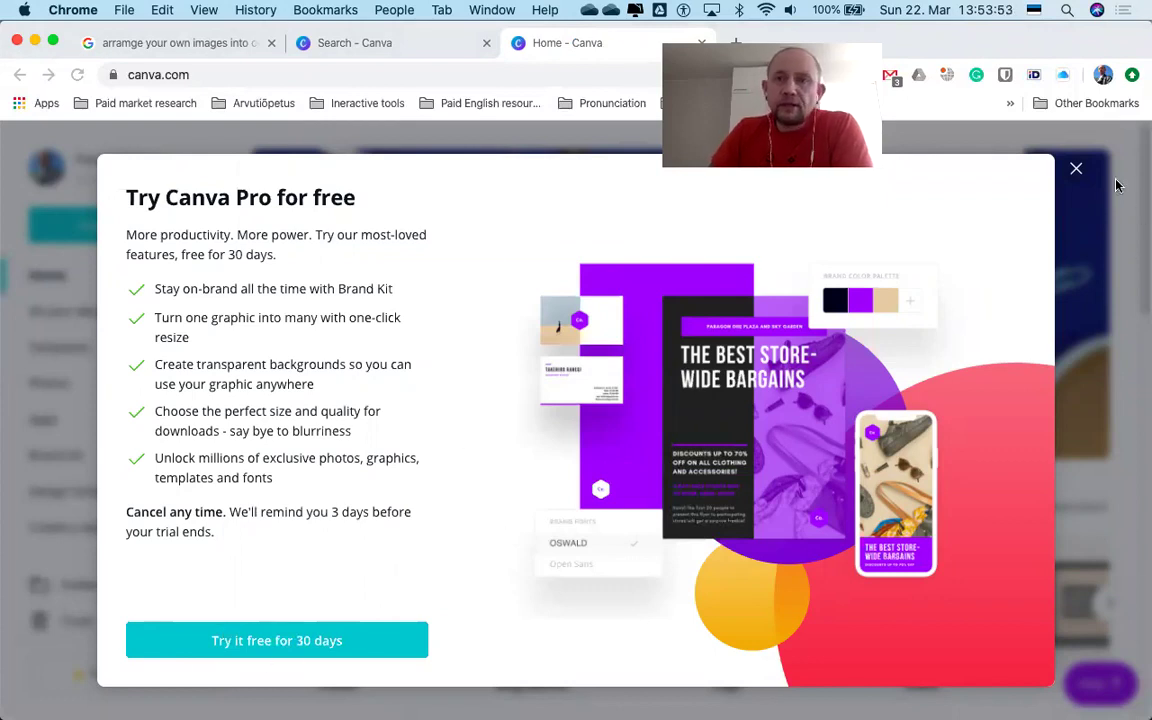
Close the Canva Pro trial offer and search 'comic' to browse the Comic Strip templates
{"action": "left_click", "coordinate": [1076, 168]}
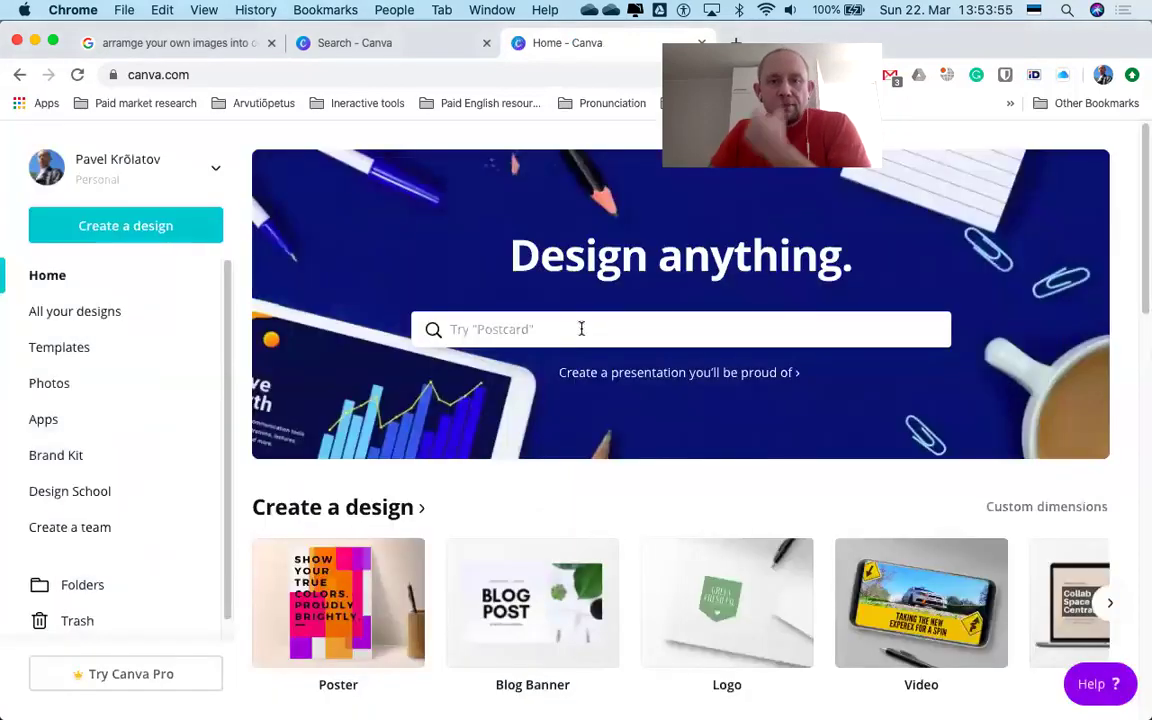
{"action": "left_click", "coordinate": [570, 320]}
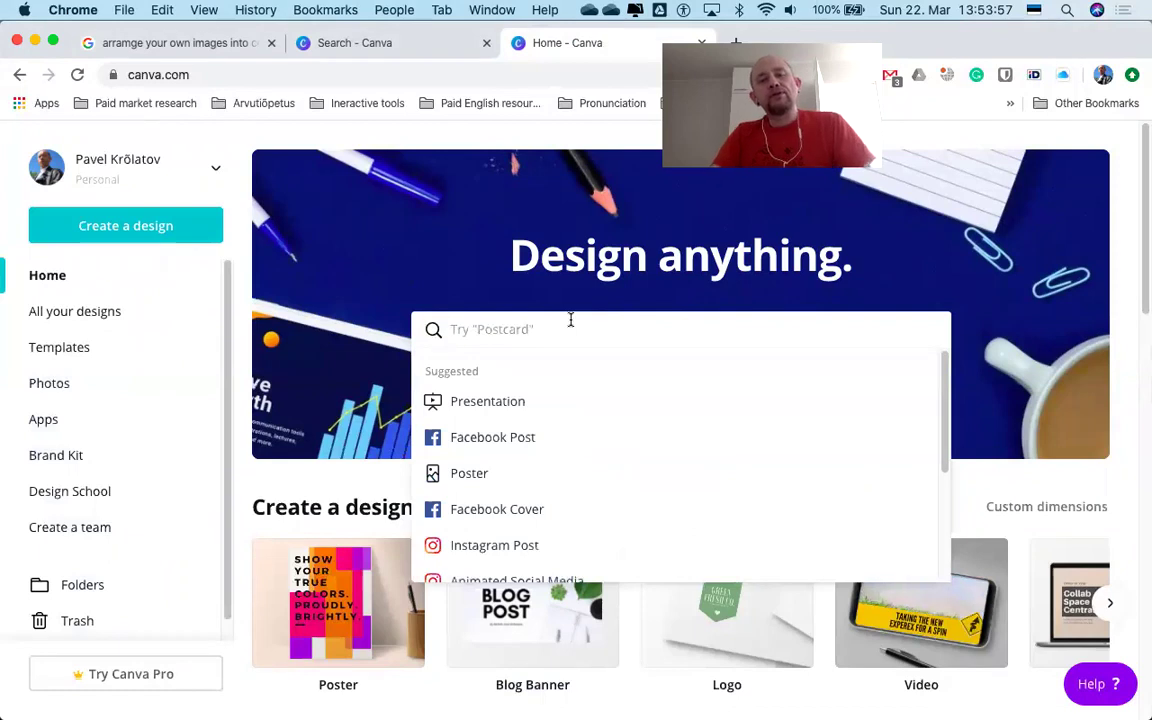
{"action": "type", "text": "comic"}
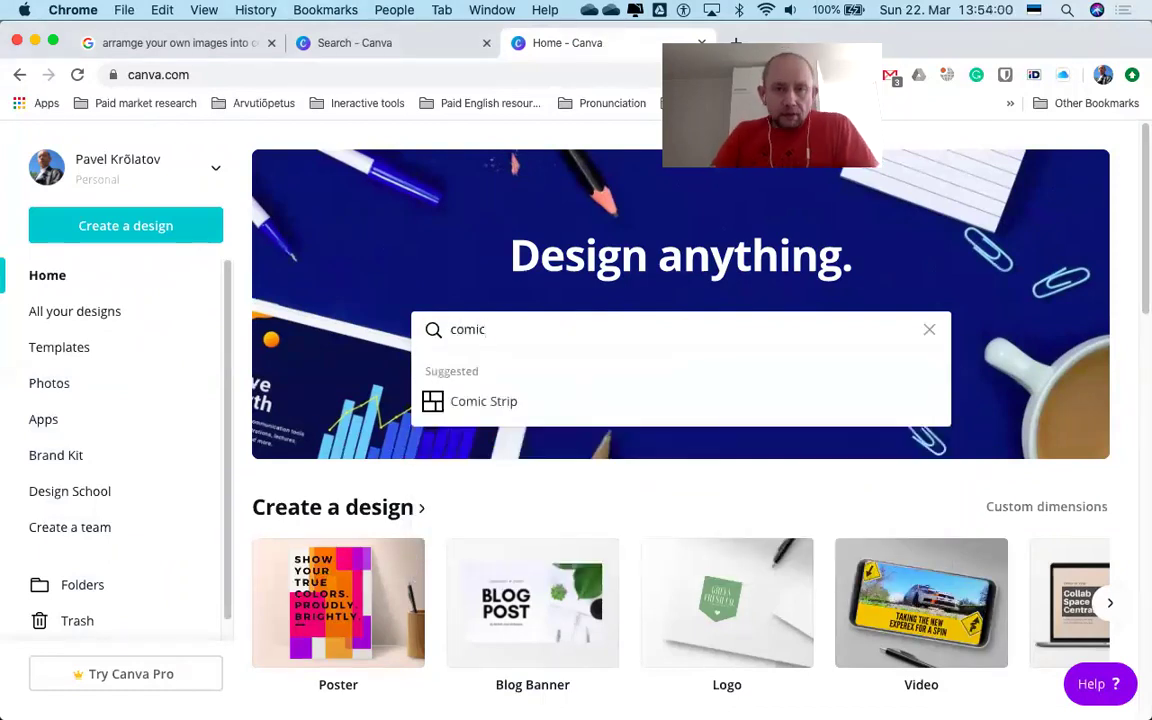
{"action": "left_click", "coordinate": [532, 406]}
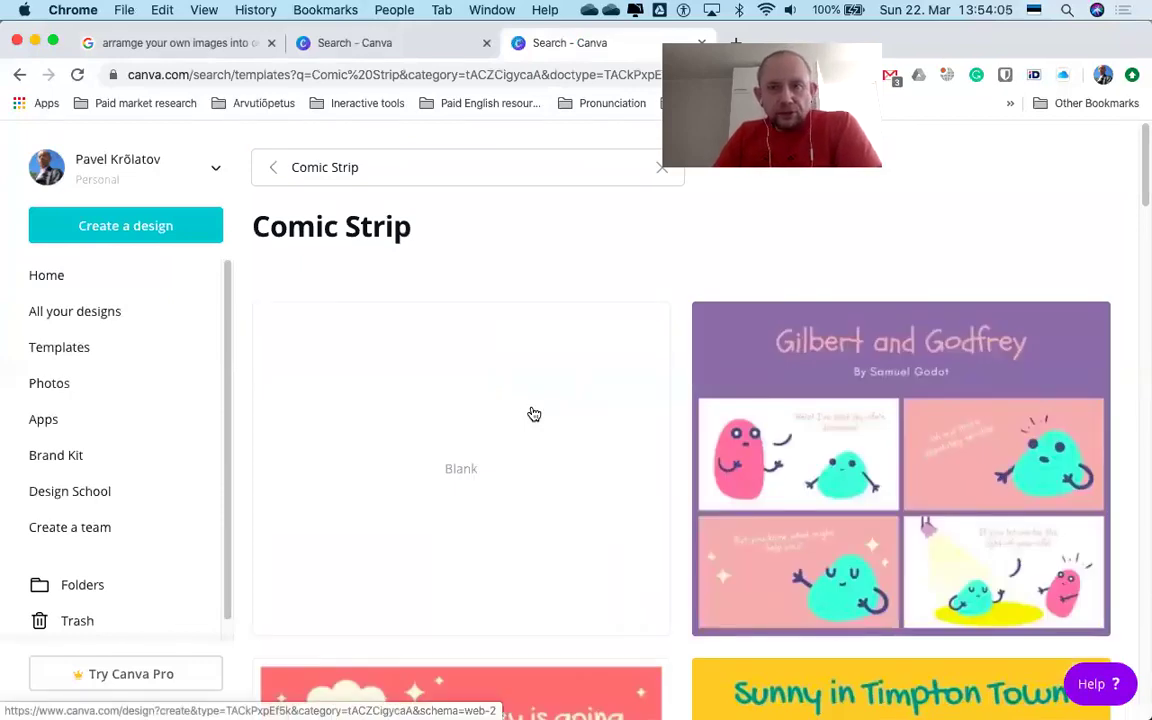
{"action": "scroll", "coordinate": [852, 385], "scroll_direction": "down", "scroll_amount": 1}
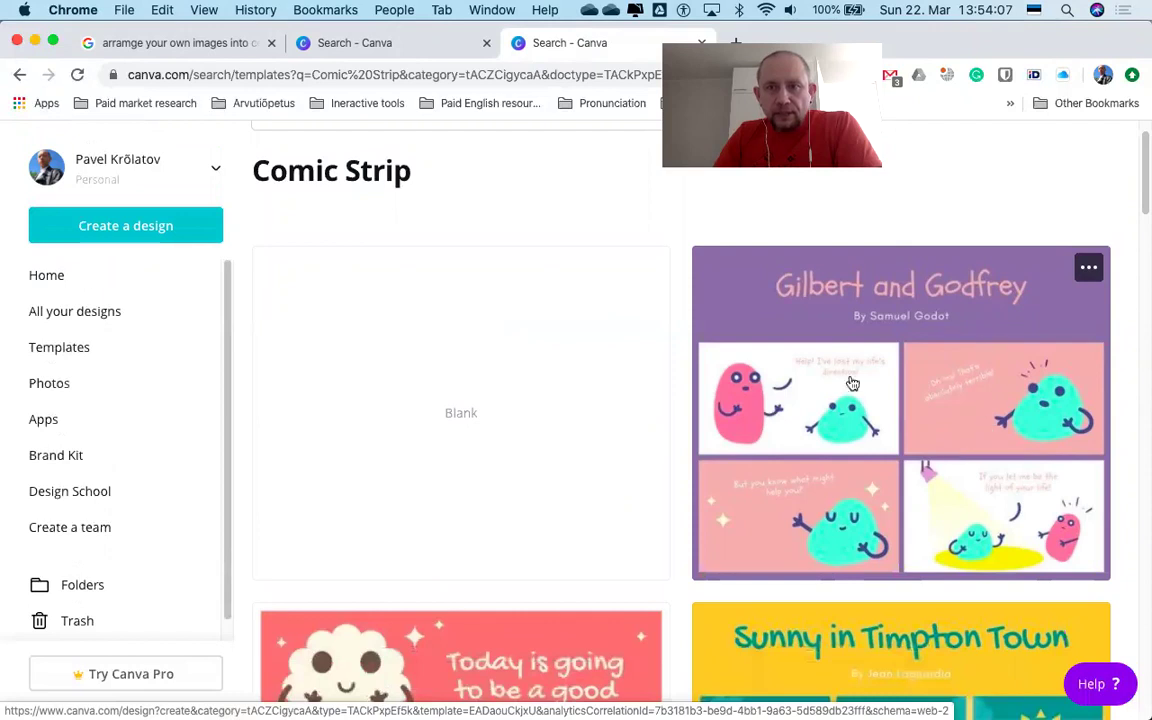
{"action": "scroll", "coordinate": [852, 385], "scroll_direction": "down", "scroll_amount": 5}
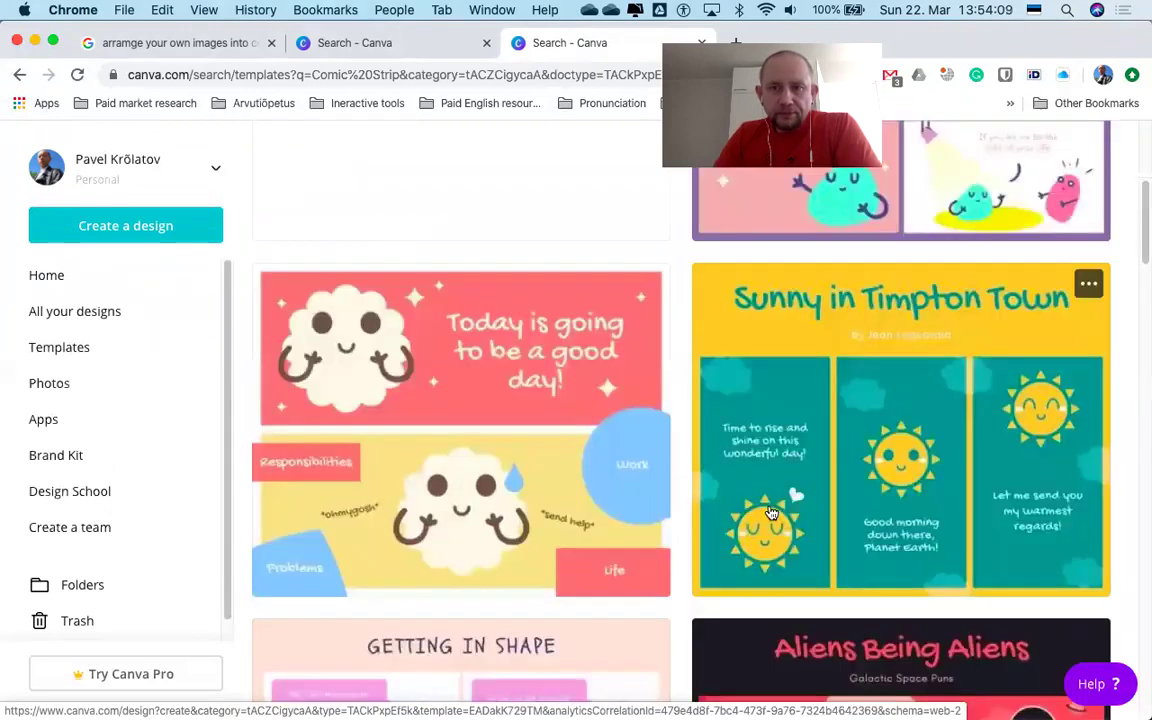
{"action": "scroll", "coordinate": [771, 513], "scroll_direction": "down", "scroll_amount": 2}
{"action": "scroll", "coordinate": [500, 450], "scroll_direction": "up", "scroll_amount": 10}
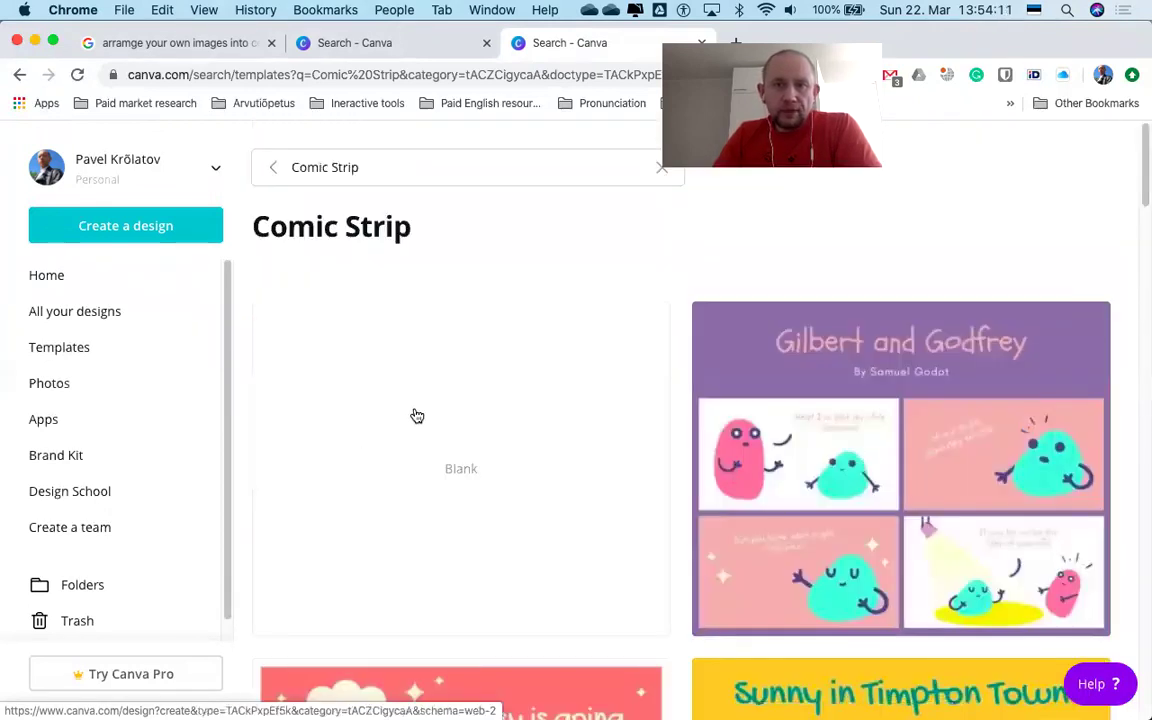
Start a blank comic strip and upload all eight Earth cartoon PNGs from the comic folder
{"action": "left_click", "coordinate": [476, 394]}
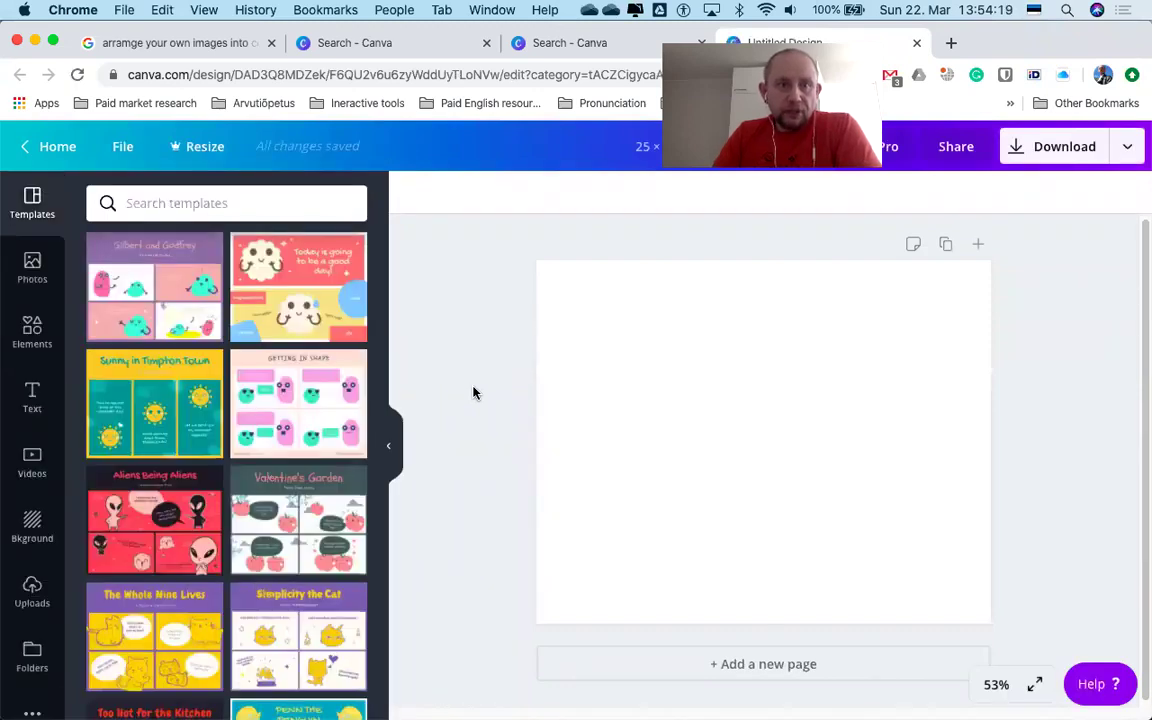
{"action": "left_click", "coordinate": [32, 588]}
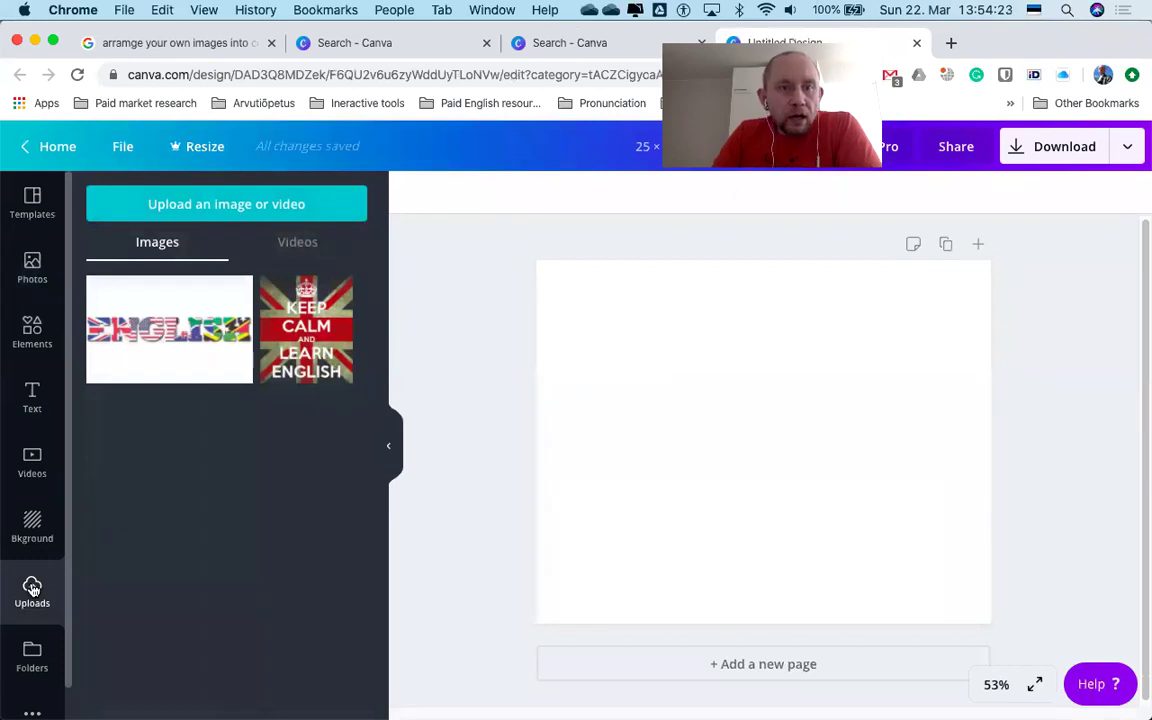
{"action": "left_click", "coordinate": [215, 197]}
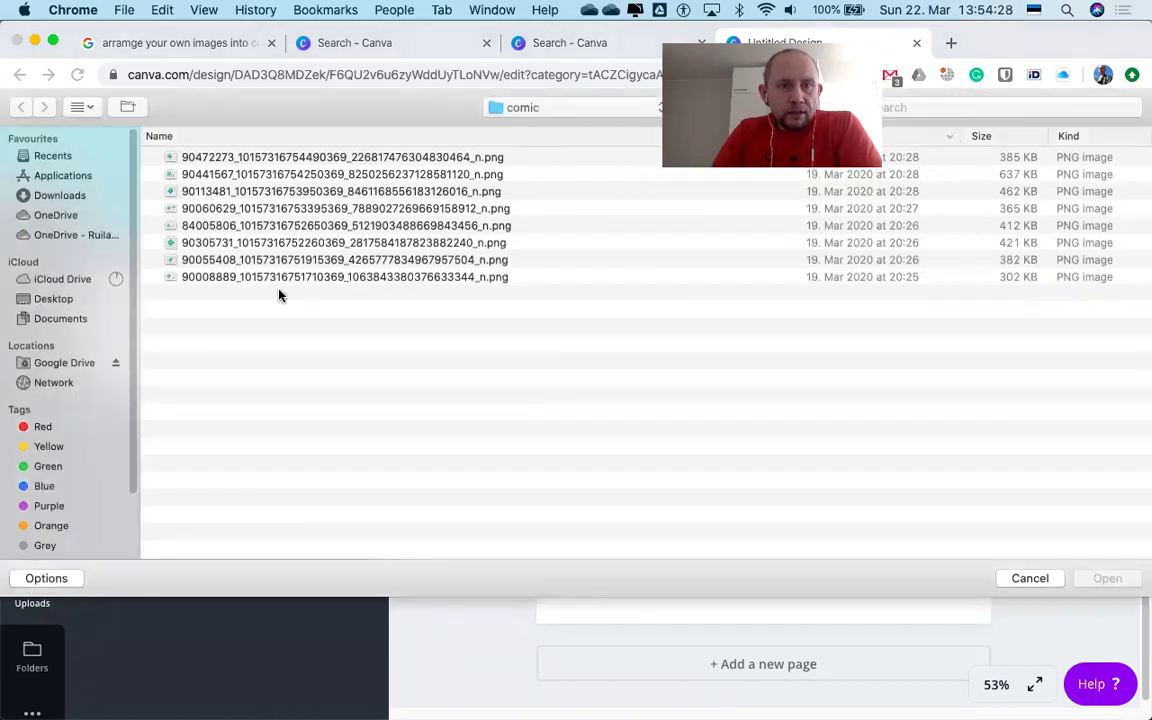
{"action": "left_click", "coordinate": [255, 276]}
{"action": "left_click", "coordinate": [258, 157], "text": "shift"}
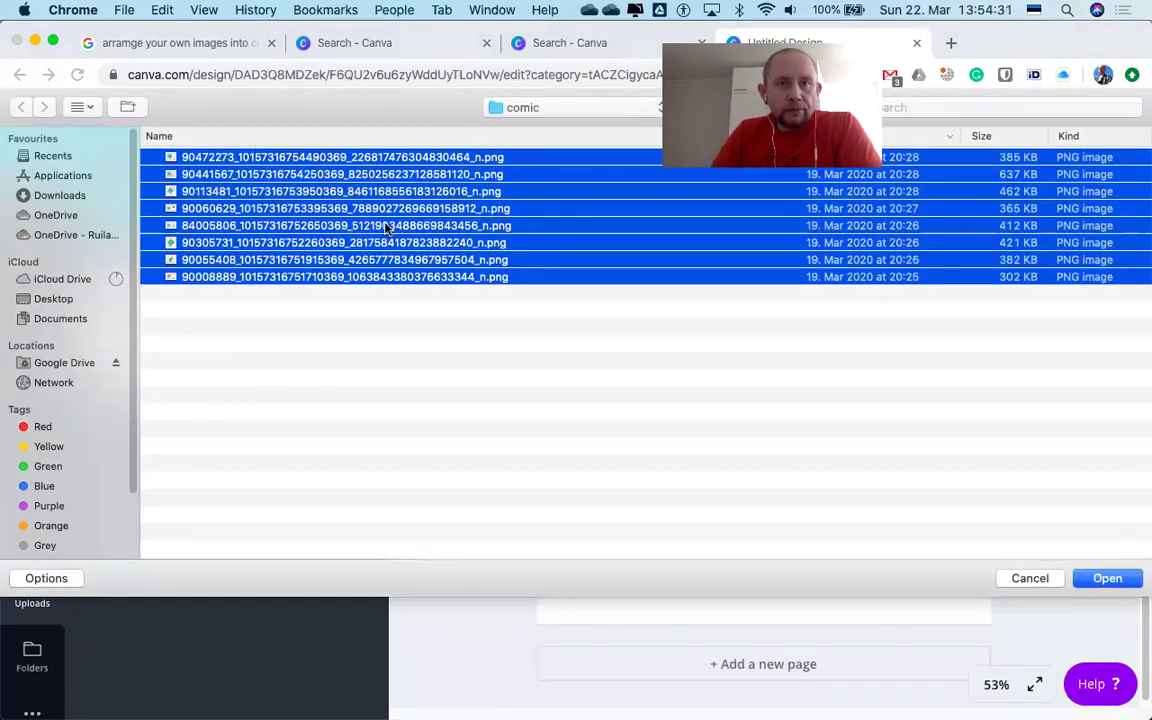
{"action": "left_click", "coordinate": [1107, 579]}
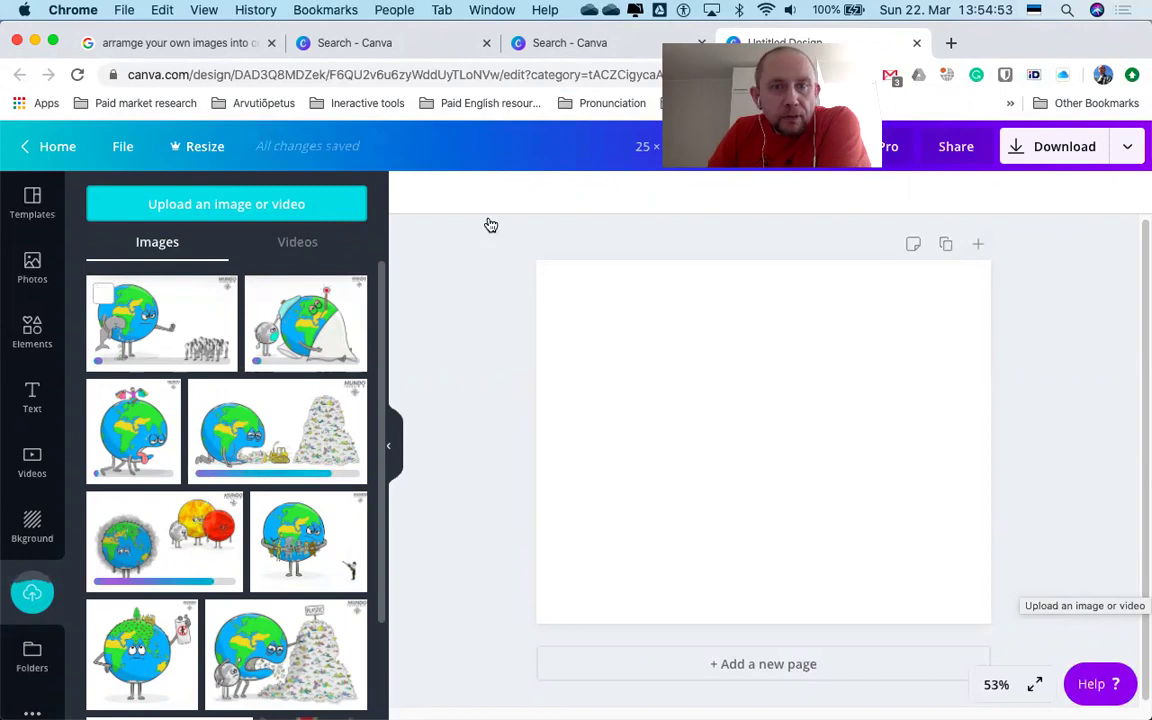
Add a heading text box and move it near the top of the page
{"action": "left_click", "coordinate": [44, 392]}
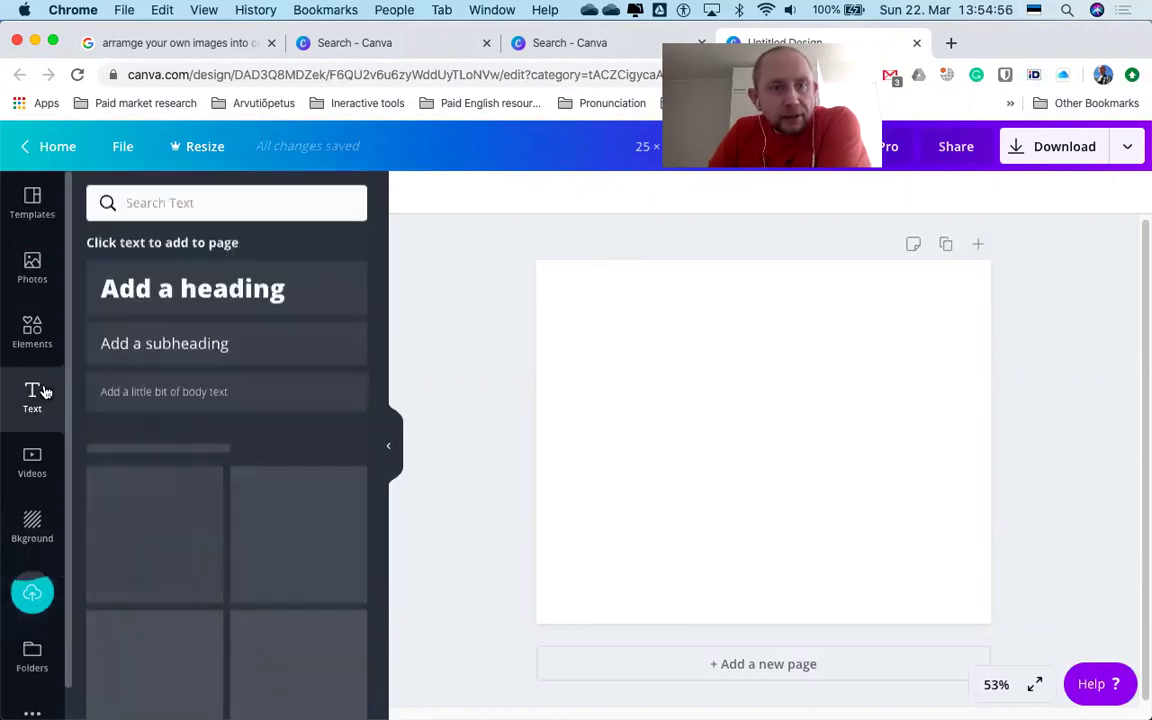
{"action": "left_click", "coordinate": [197, 291]}
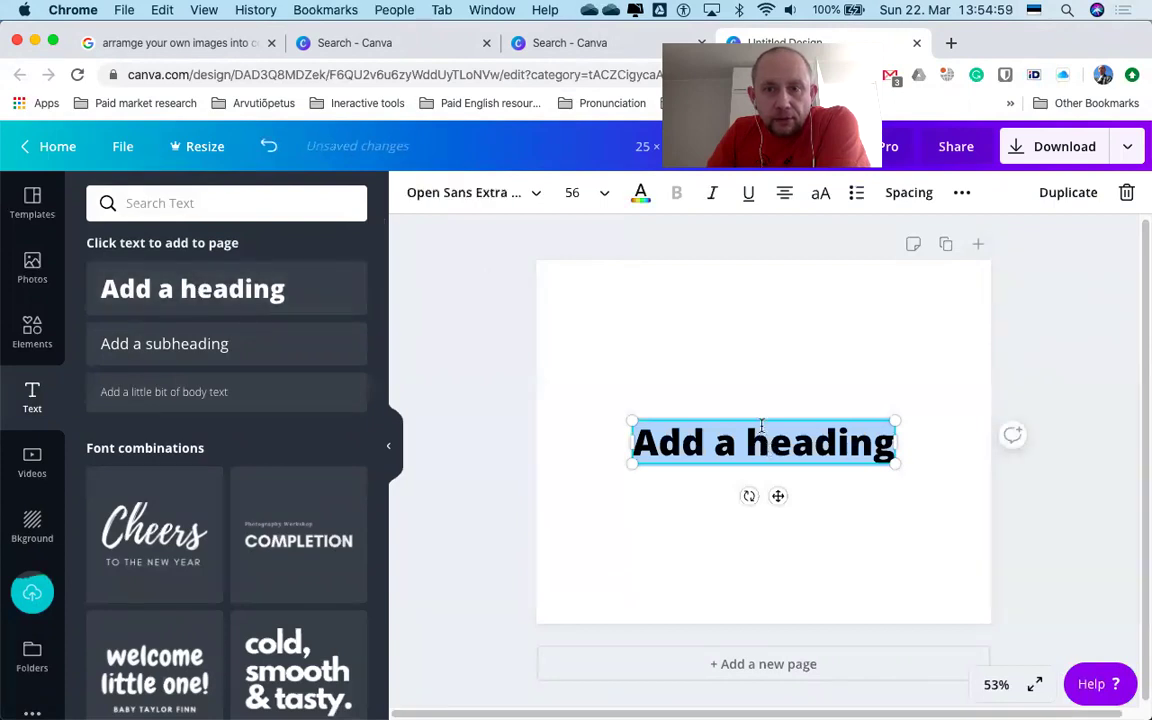
{"action": "left_click_drag", "start_coordinate": [763, 398], "coordinate": [750, 274]}
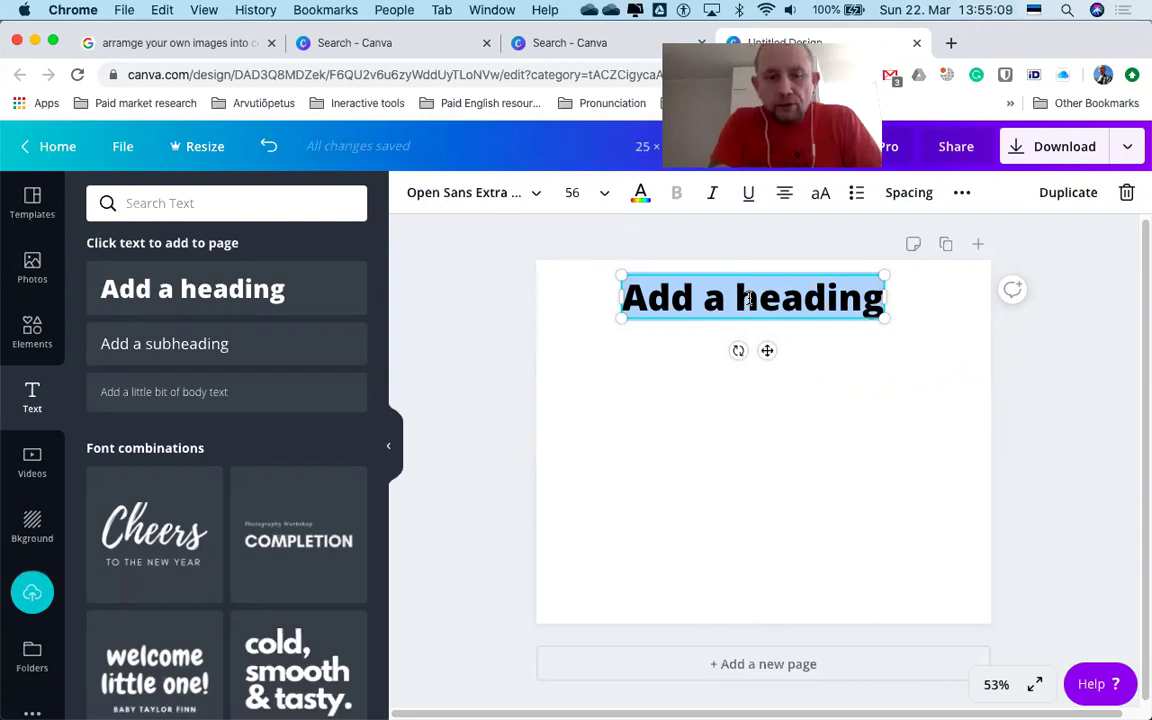
Replace the heading's text with 'Pealkiri'
{"action": "type", "text": "ljggjgjsl"}
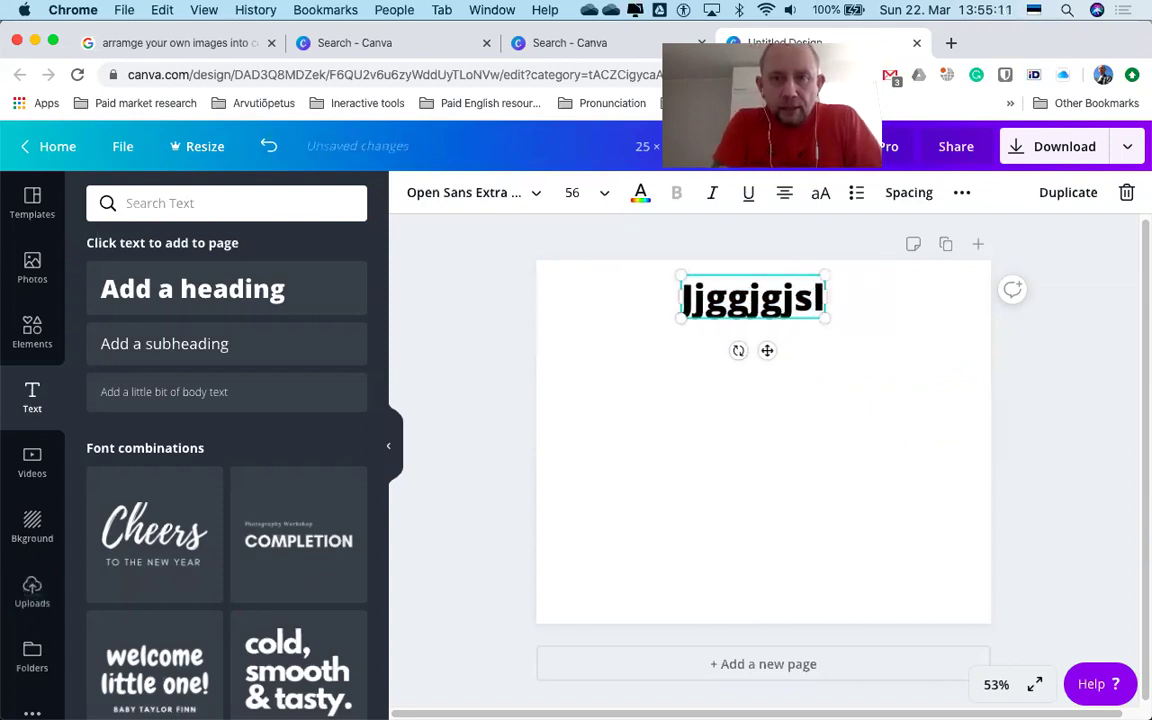
{"action": "type", "text": " kjks"}
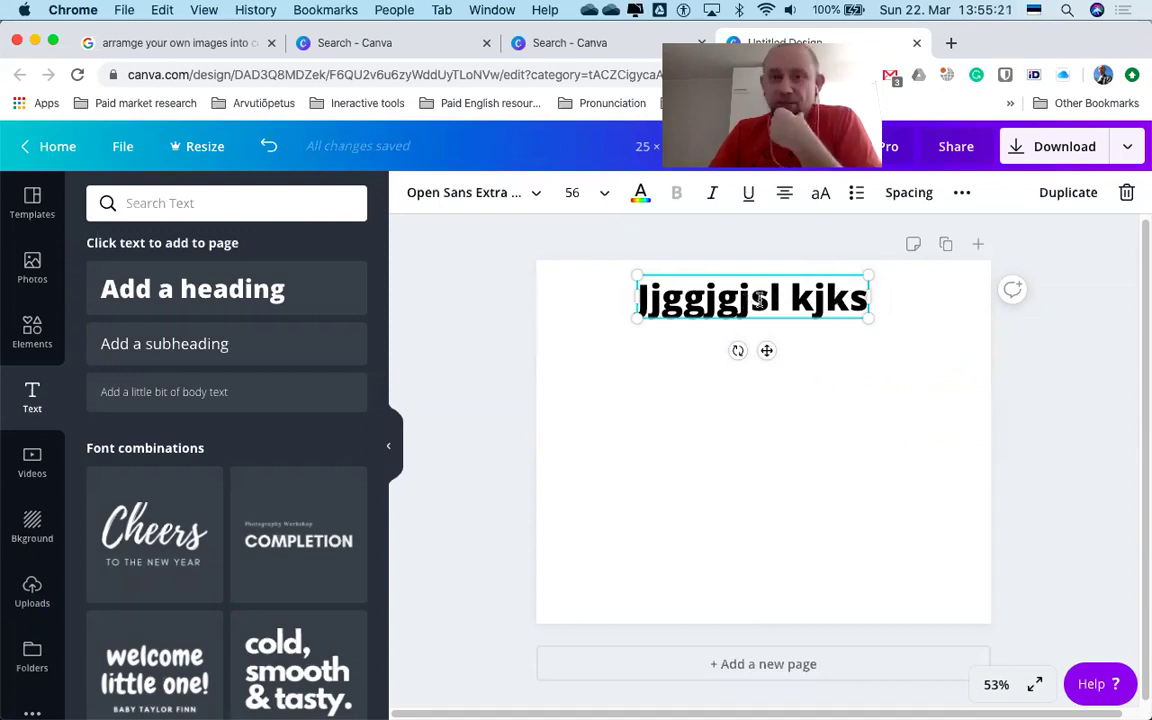
{"action": "double_click", "coordinate": [690, 305]}
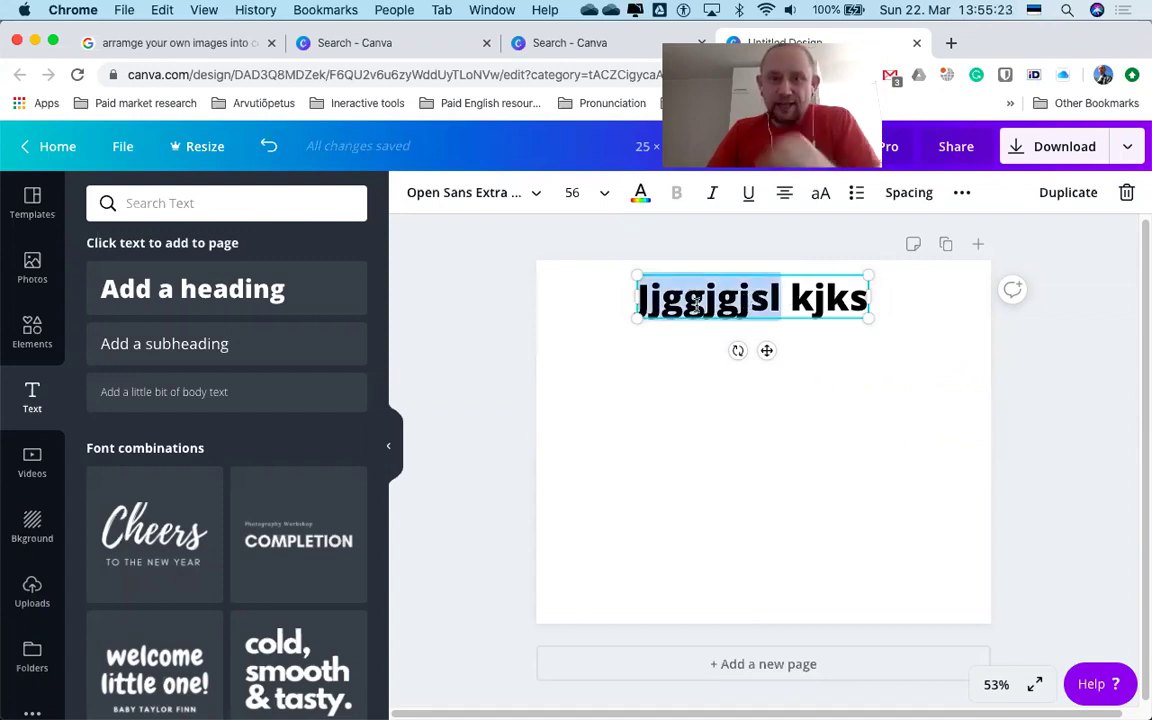
{"action": "type", "text": "pe"}
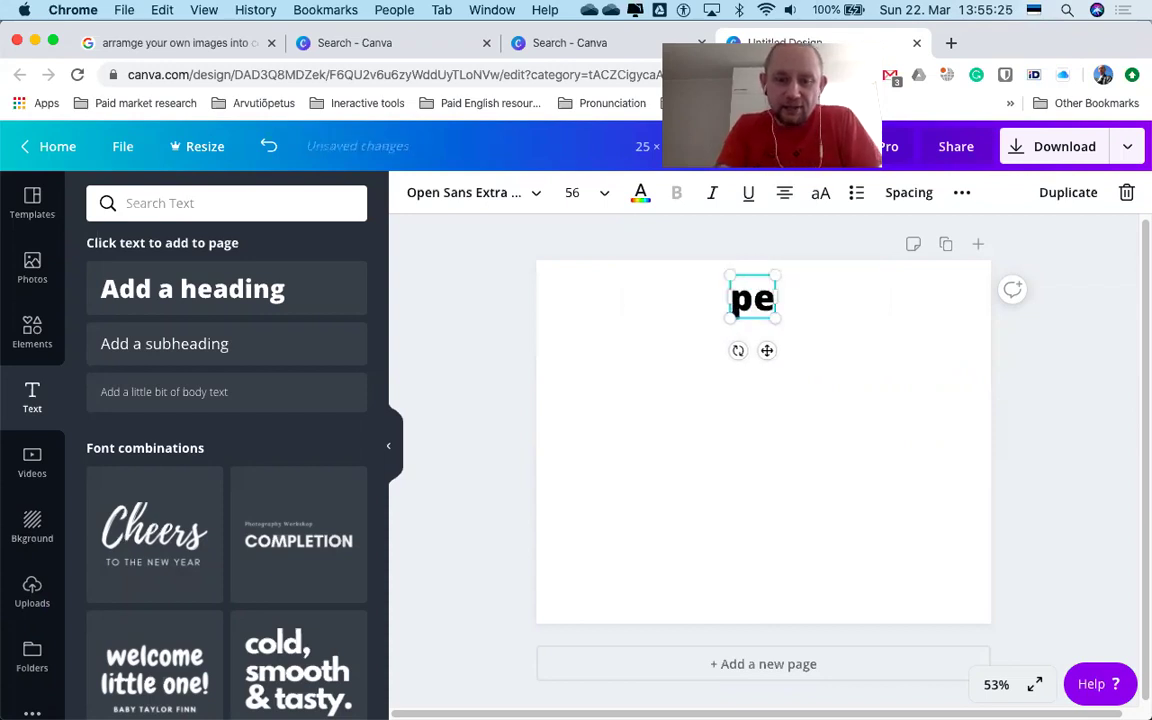
{"action": "type", "text": "lk"}
{"action": "key", "text": "BackSpace"}
{"action": "key", "text": "BackSpace"}
{"action": "key", "text": "BackSpace"}
{"action": "key", "text": "BackSpace"}
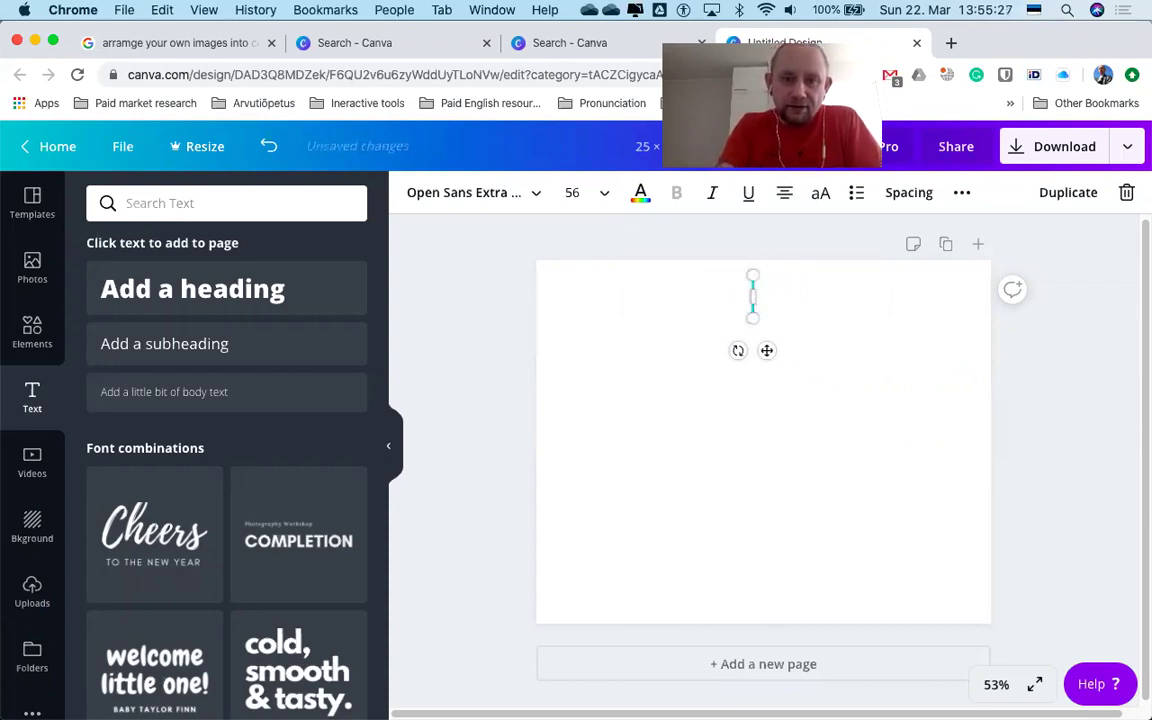
{"action": "type", "text": "Pealkiri"}
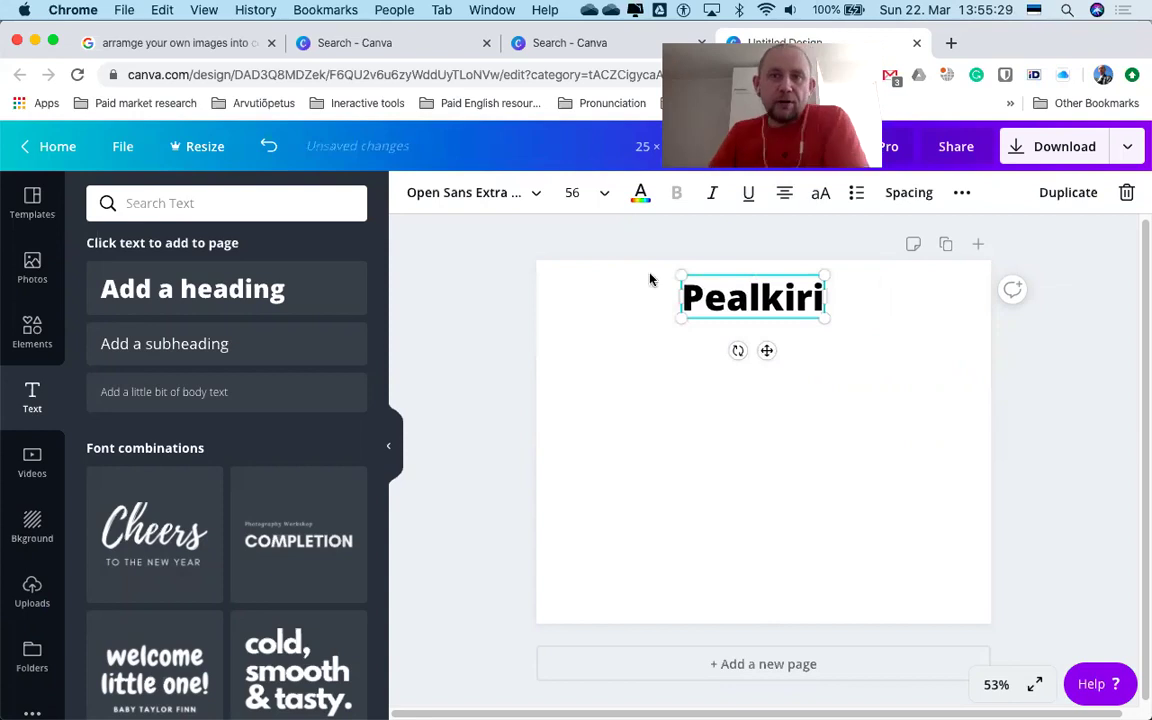
{"action": "left_click", "coordinate": [667, 368]}
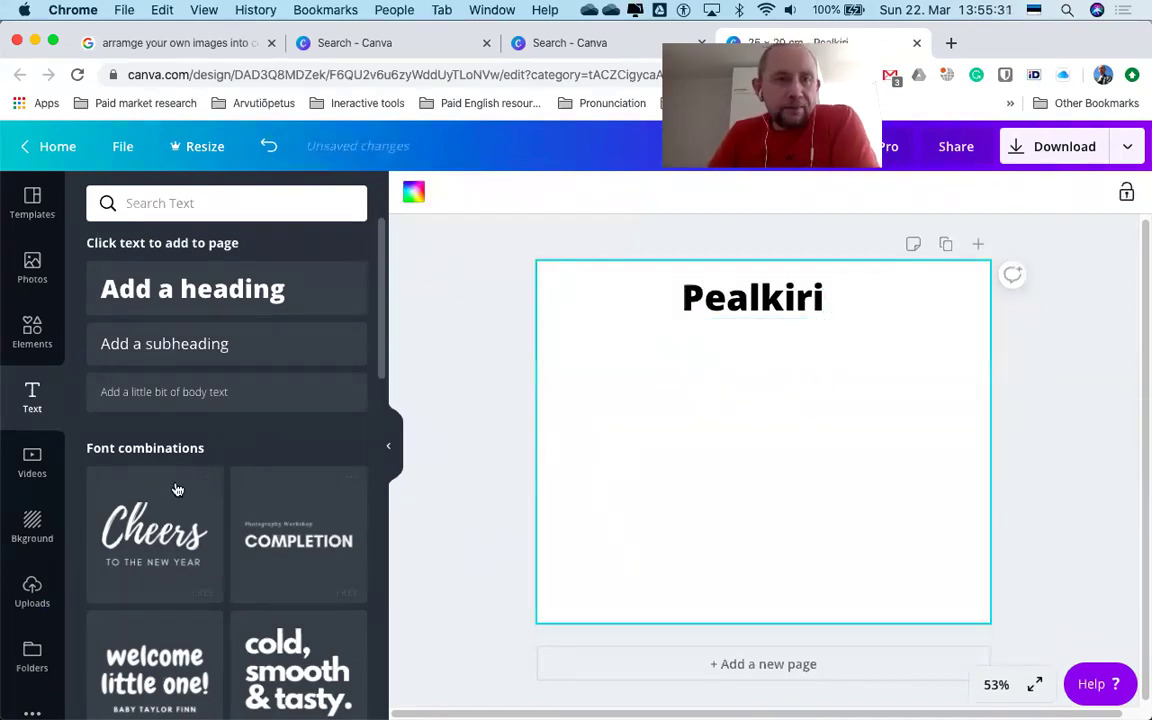
Drag the first Earth cartoon and the sick-Earth cartoon onto the page, shrinking both to sit side by side
{"action": "left_click", "coordinate": [46, 605]}
{"action": "left_click_drag", "start_coordinate": [163, 345], "coordinate": [659, 371]}
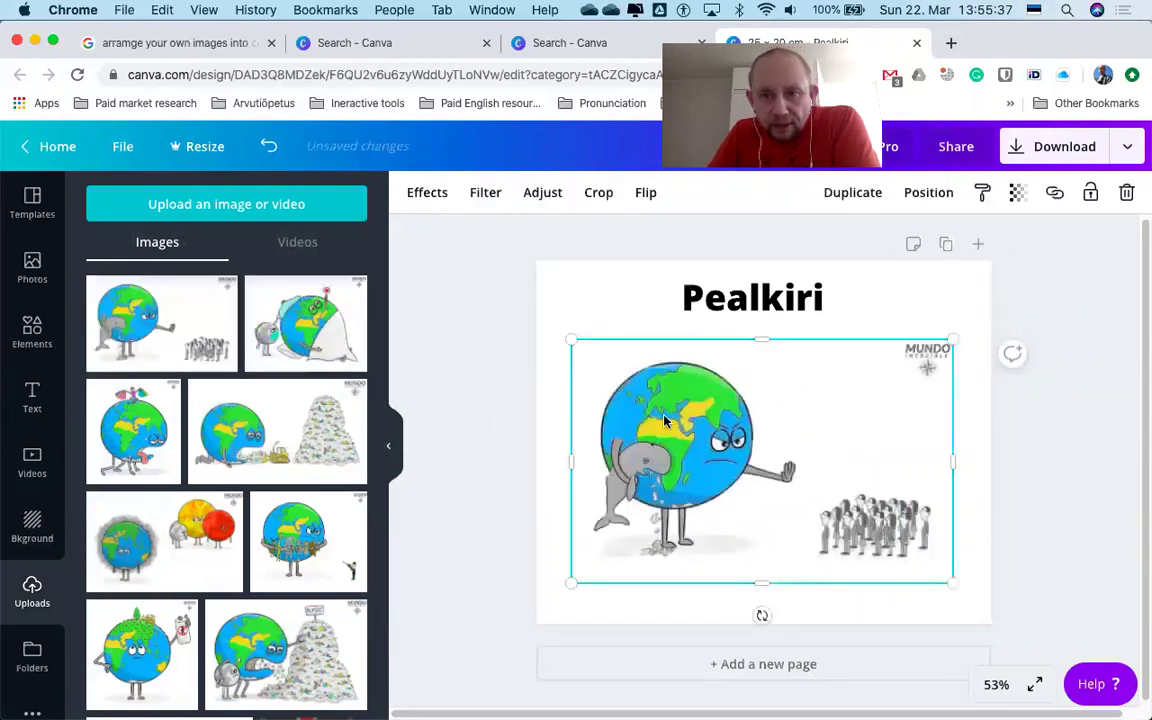
{"action": "left_click_drag", "start_coordinate": [729, 440], "coordinate": [733, 419]}
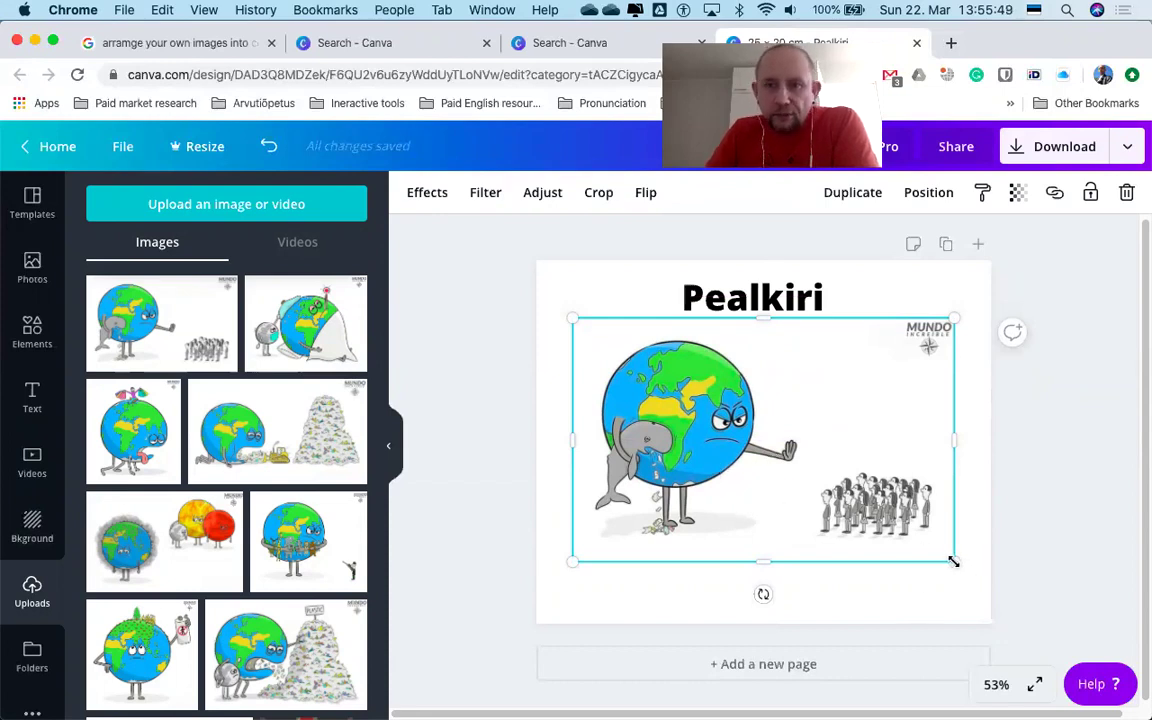
{"action": "left_click_drag", "start_coordinate": [953, 561], "coordinate": [757, 469]}
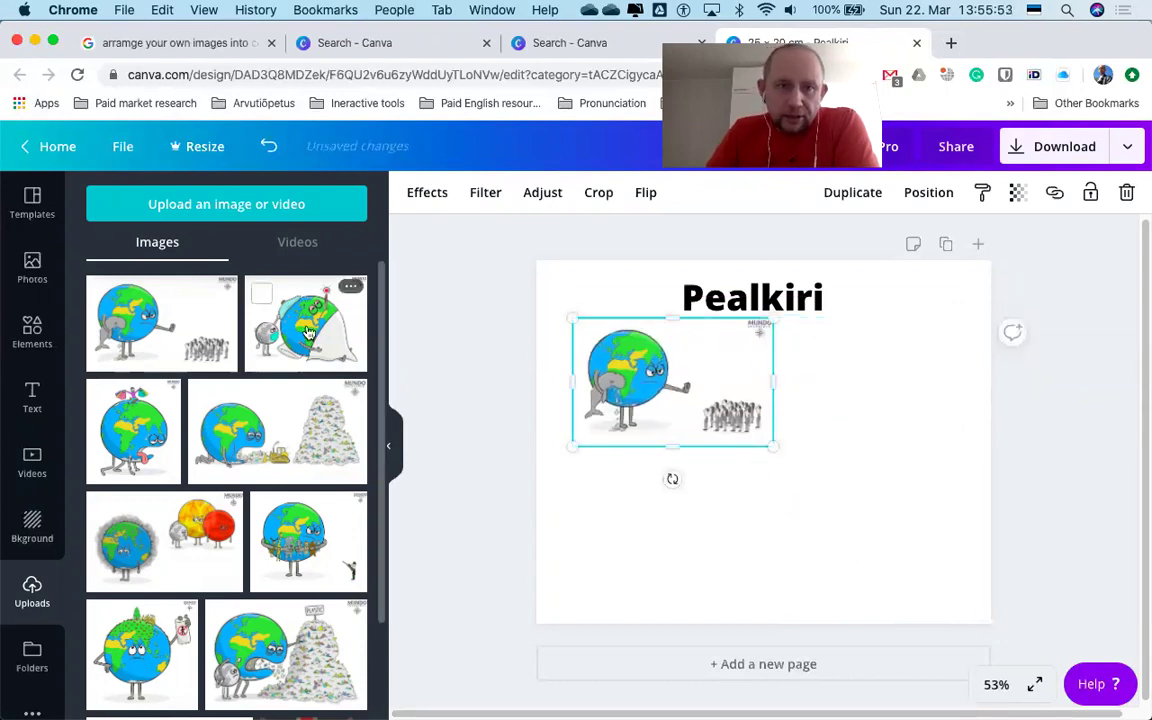
{"action": "left_click_drag", "start_coordinate": [309, 330], "coordinate": [1051, 517]}
{"action": "left_click_drag", "start_coordinate": [1106, 612], "coordinate": [962, 470]}
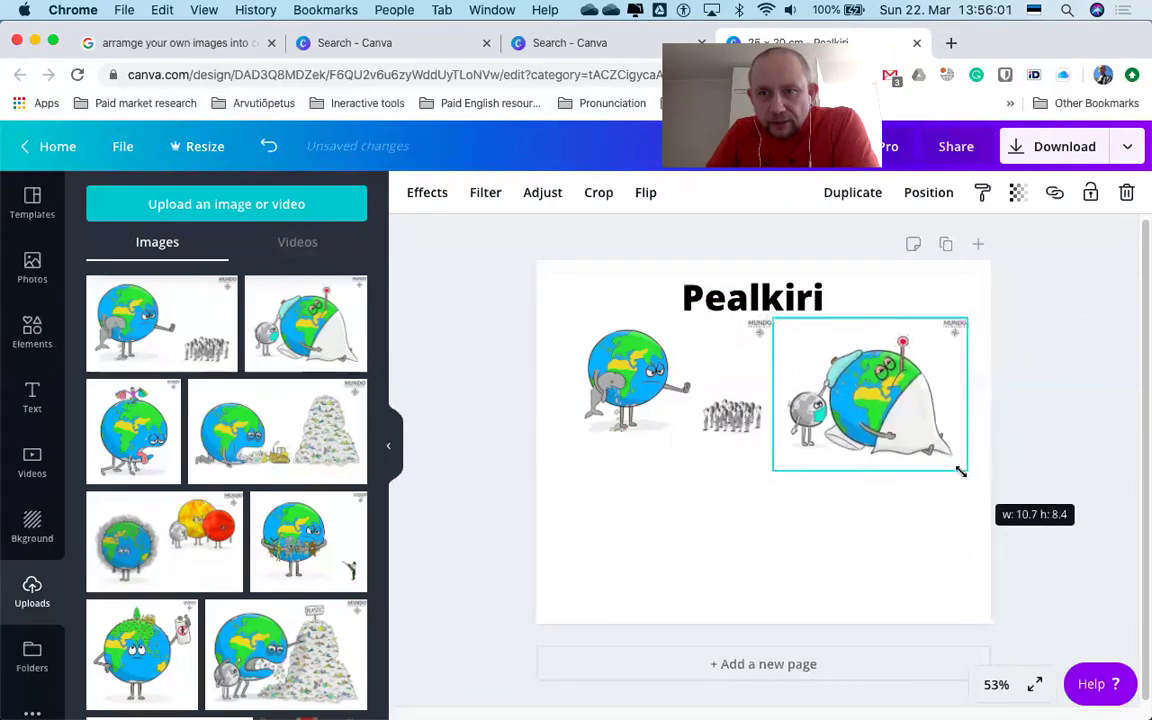
{"action": "left_click", "coordinate": [871, 537]}
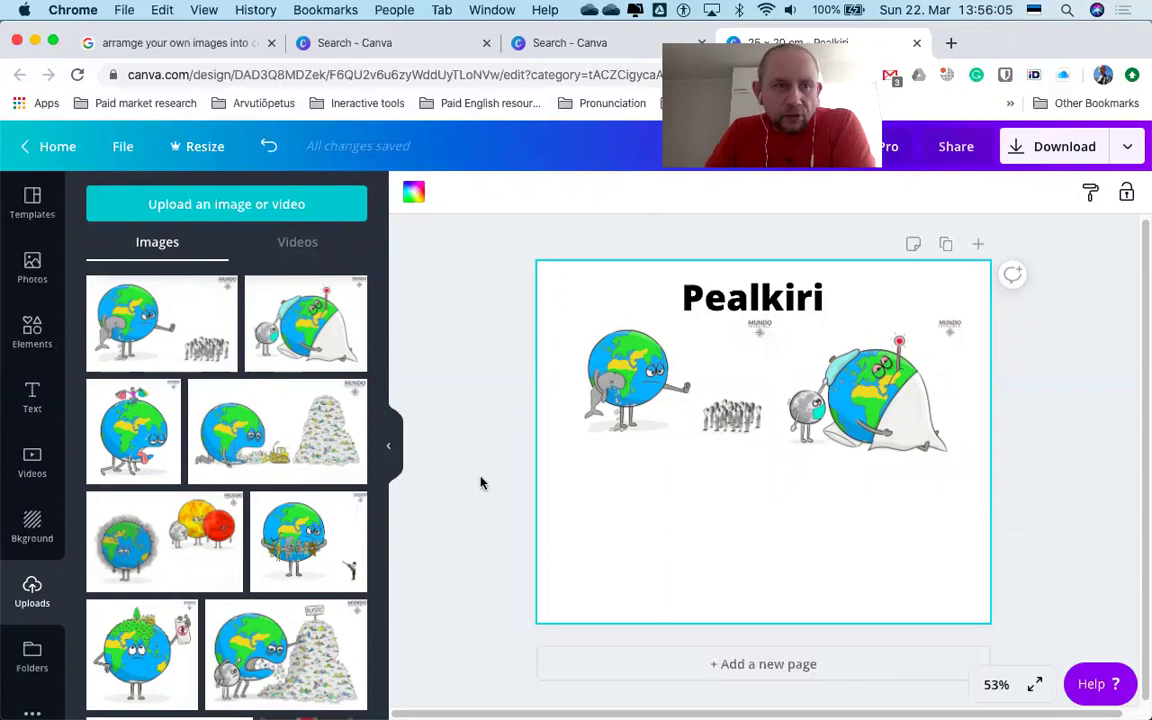
Add a body text caption 'A few lines of text' under the left Earth cartoon
{"action": "left_click", "coordinate": [35, 397]}
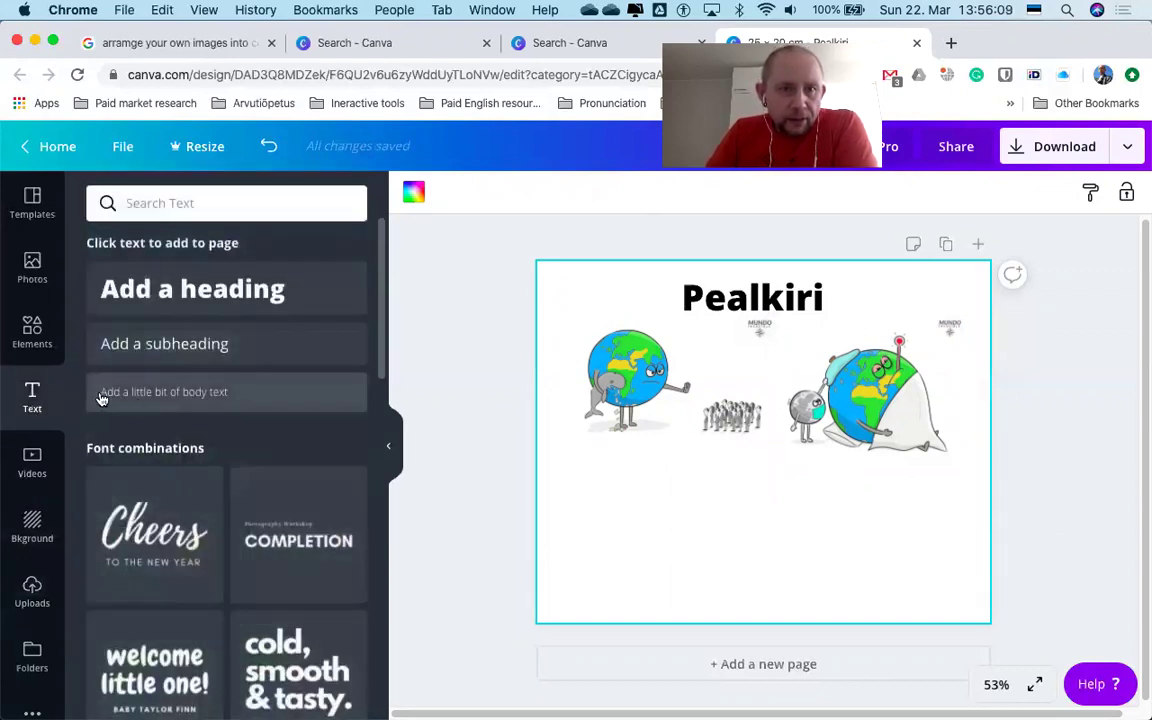
{"action": "left_click", "coordinate": [163, 393]}
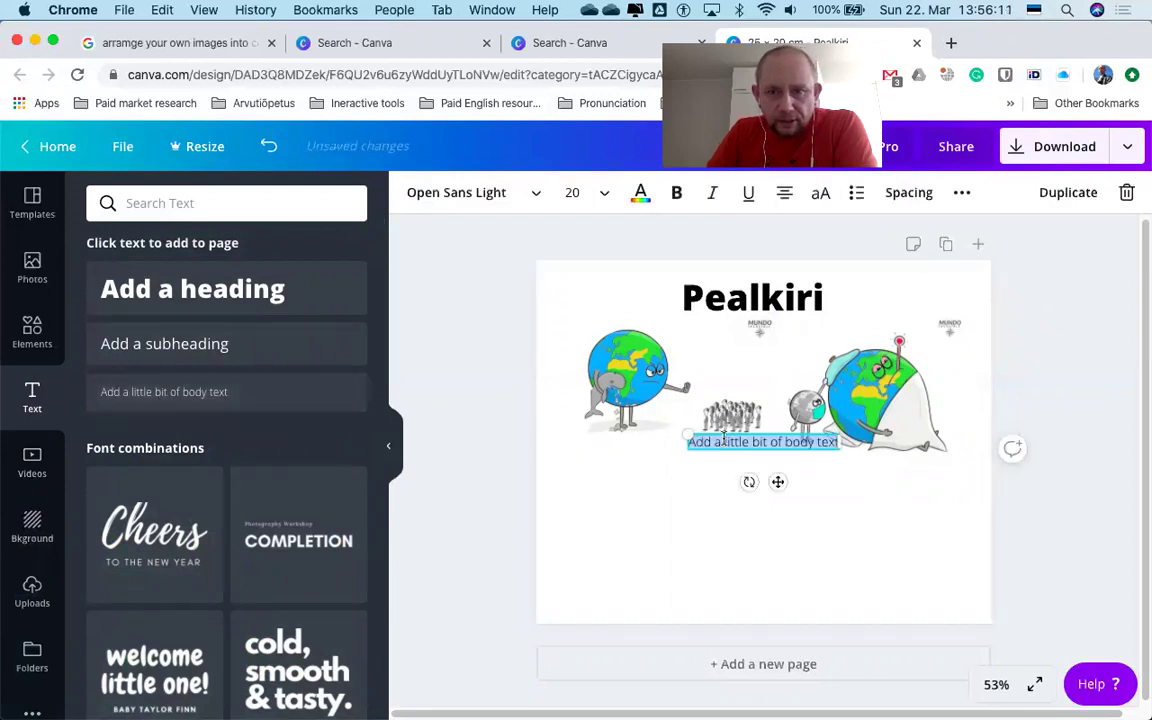
{"action": "left_click_drag", "start_coordinate": [727, 432], "coordinate": [665, 517]}
{"action": "left_click", "coordinate": [666, 517]}
{"action": "type", "text": "c"}
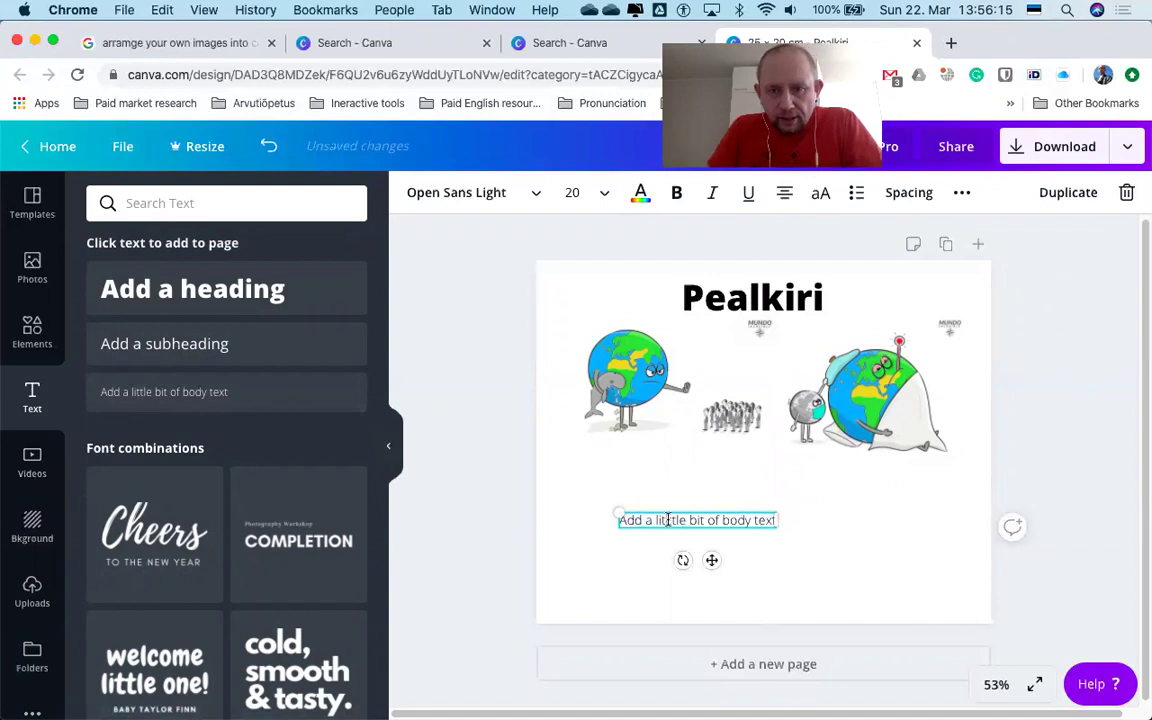
{"action": "double_click", "coordinate": [668, 520]}
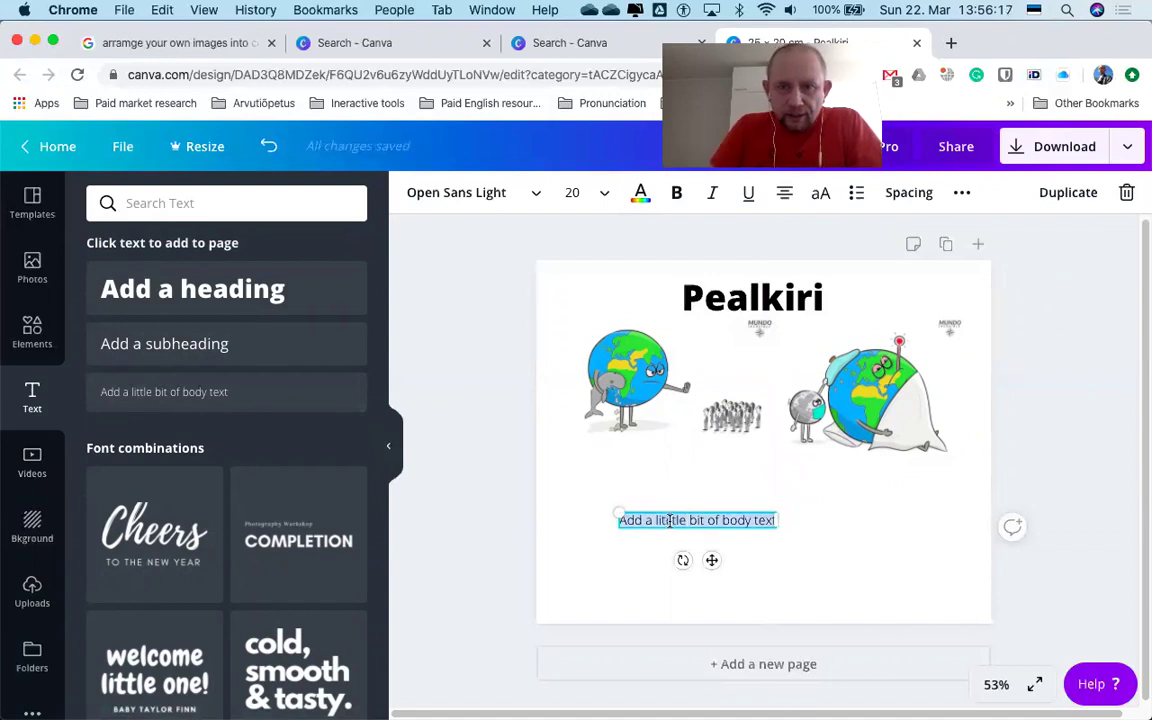
{"action": "key", "text": "BackSpace"}
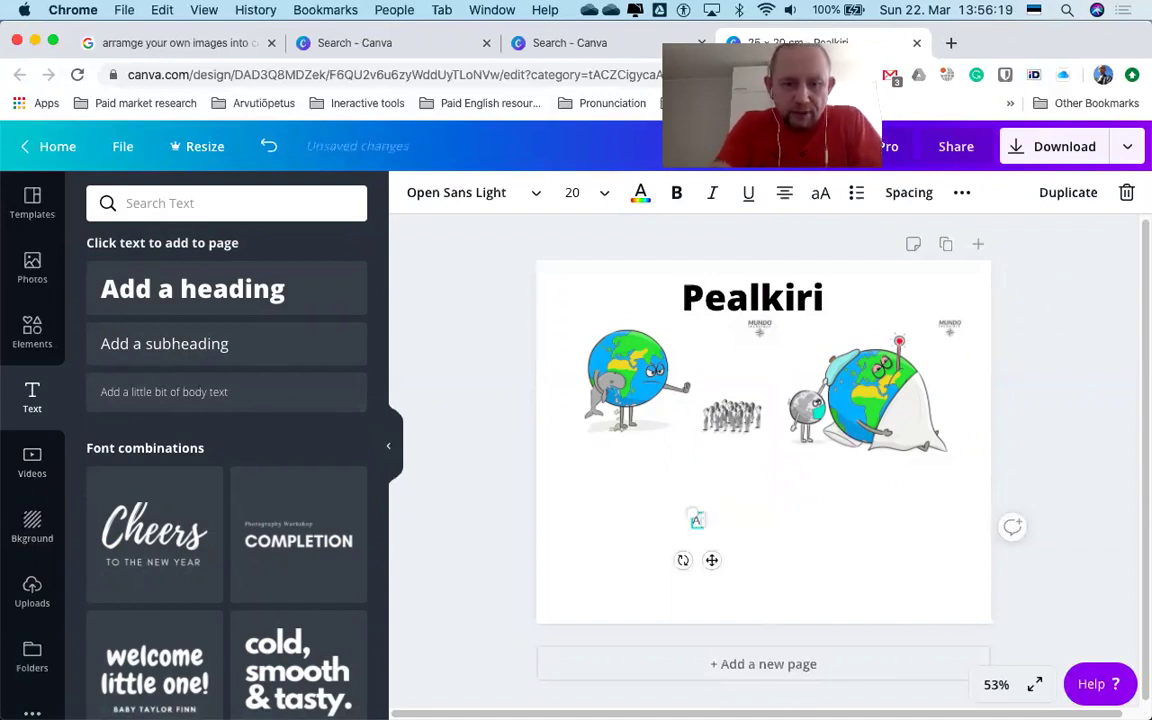
{"action": "type", "text": "A few"}
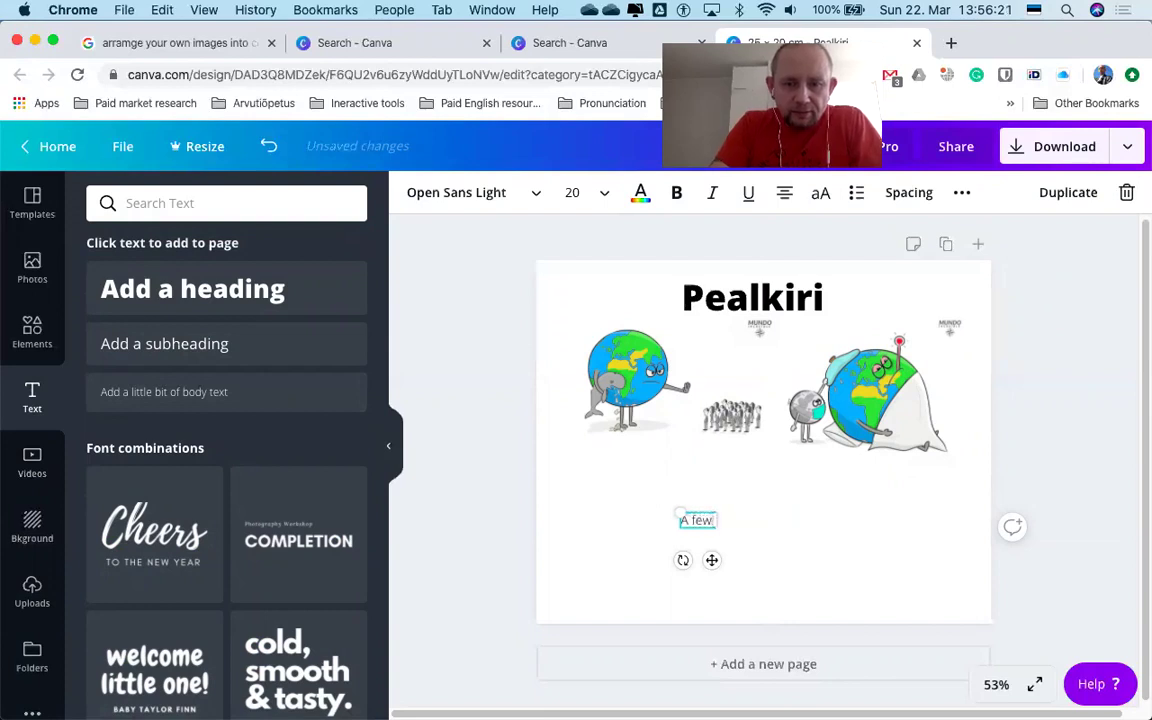
{"action": "type", "text": " lines of text"}
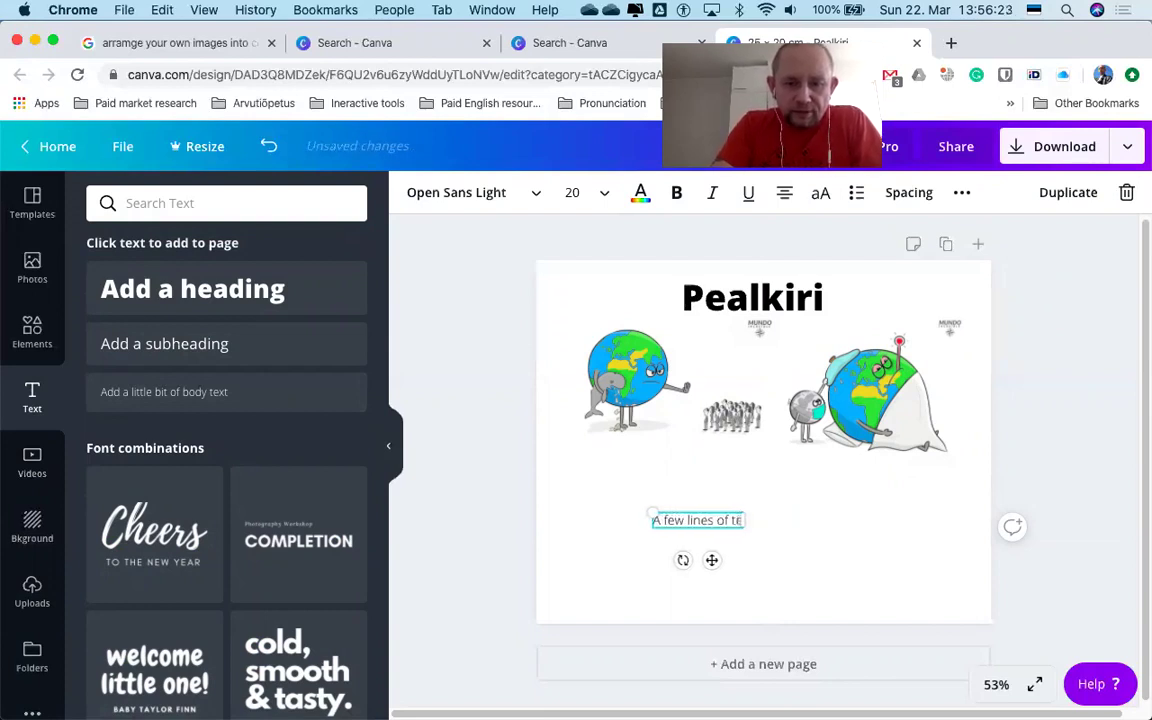
{"action": "left_click", "coordinate": [776, 566]}
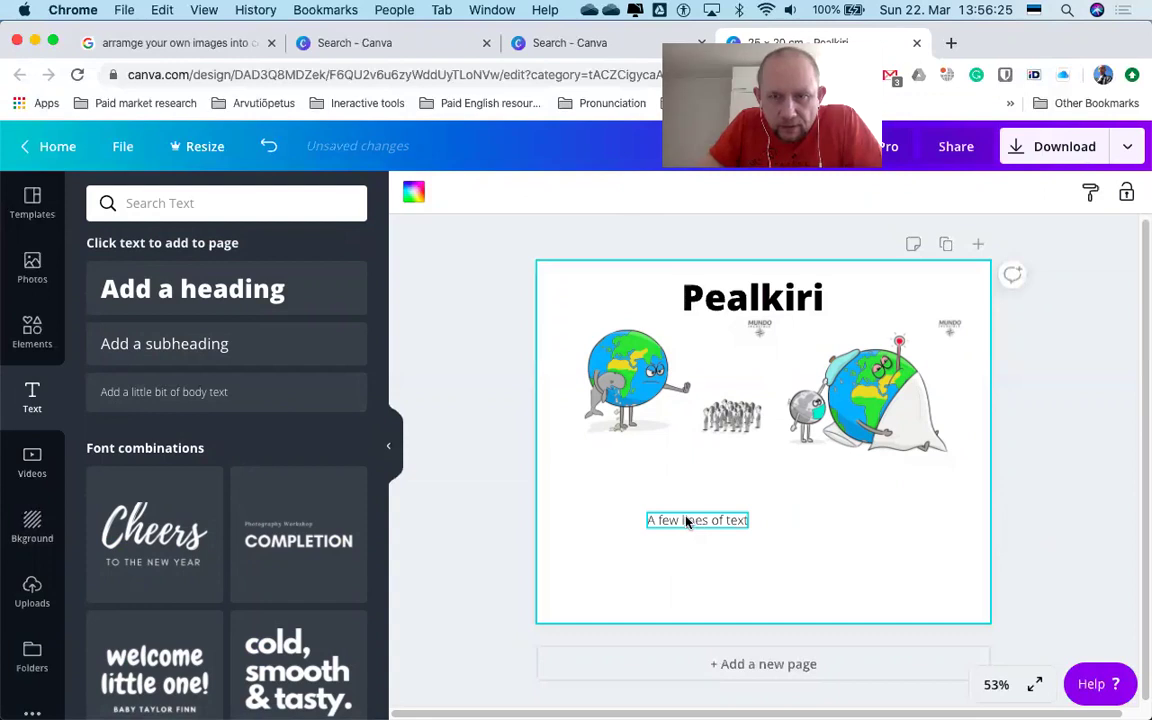
{"action": "left_click", "coordinate": [660, 520]}
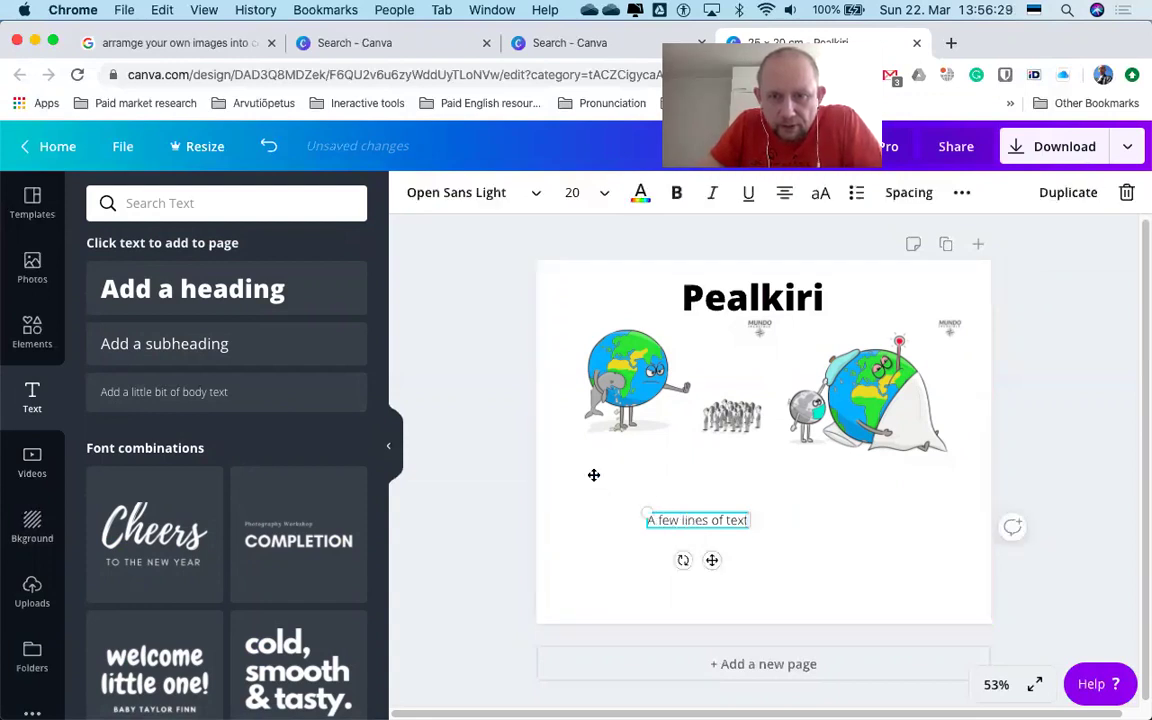
{"action": "left_click_drag", "start_coordinate": [665, 524], "coordinate": [590, 460]}
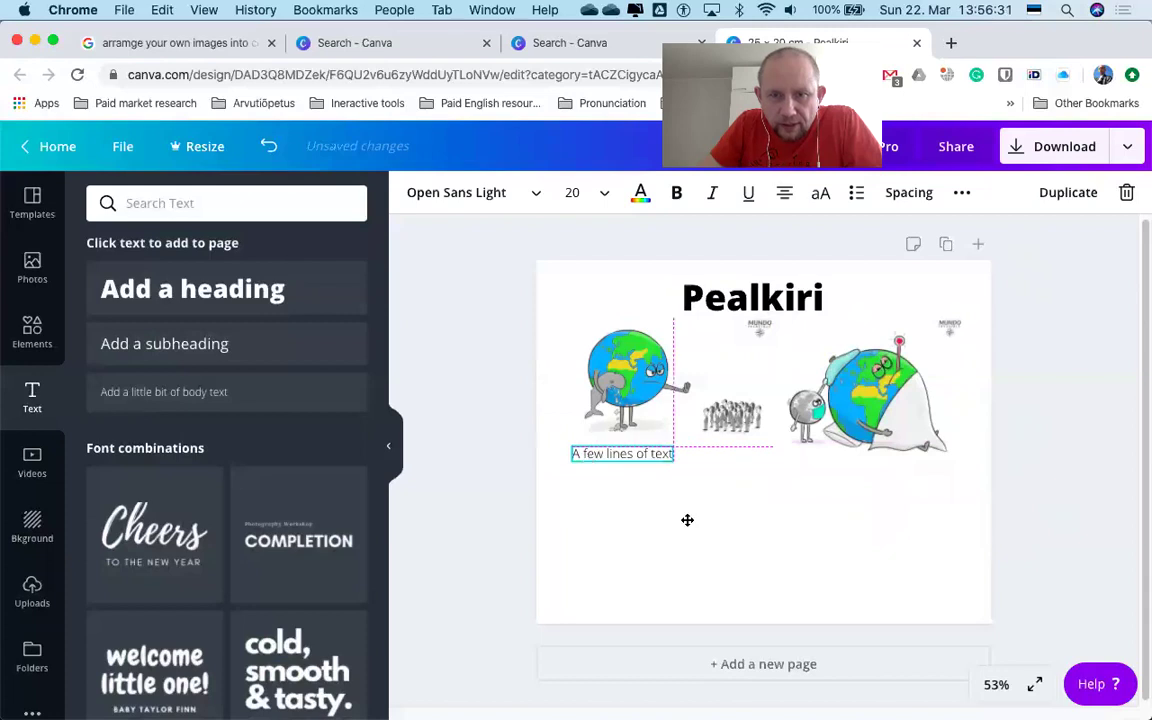
Enlarge the sick-Earth cartoon and move it to the lower right
{"action": "left_click", "coordinate": [788, 458]}
{"action": "left_click_drag", "start_coordinate": [773, 467], "coordinate": [742, 492]}
{"action": "left_click_drag", "start_coordinate": [826, 425], "coordinate": [832, 543]}
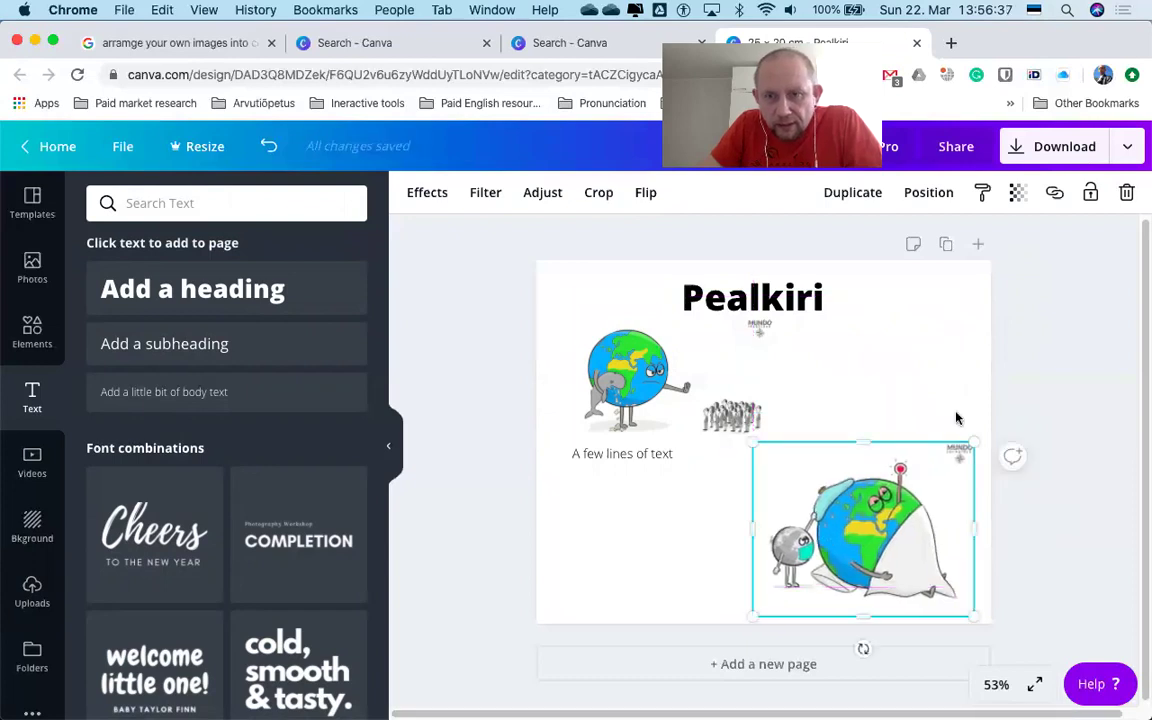
Add a second 'A few lines of text' caption beside the sick-Earth cartoon
{"action": "left_click", "coordinate": [178, 400]}
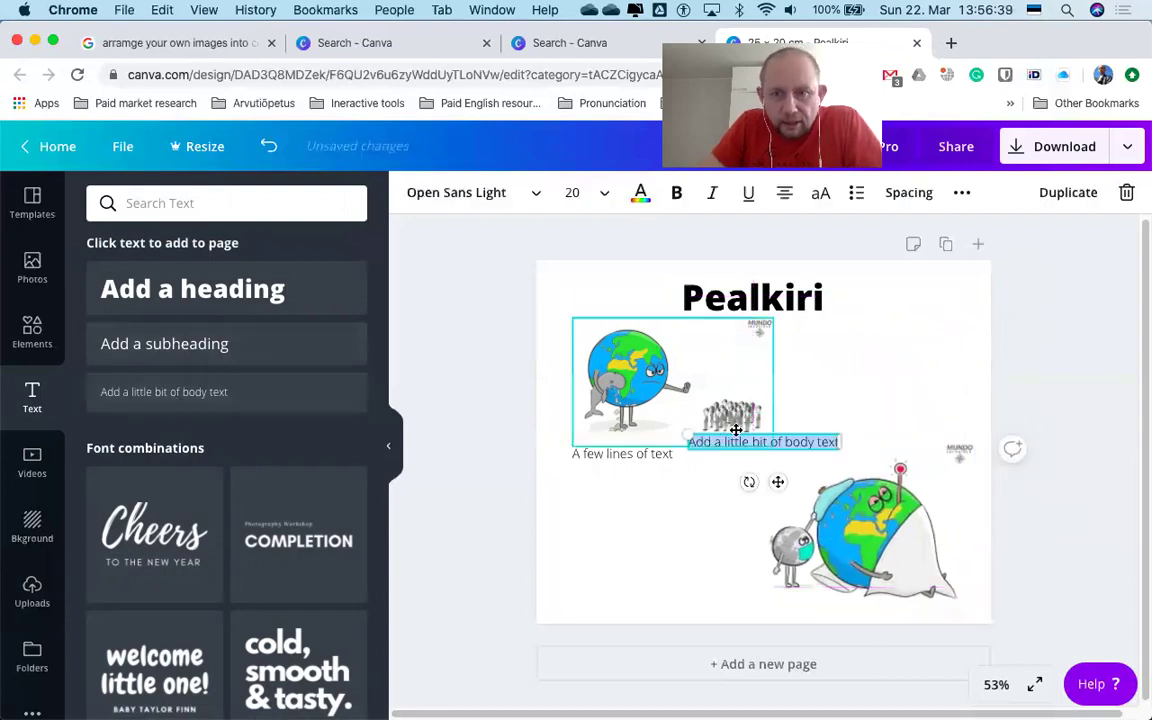
{"action": "left_click_drag", "start_coordinate": [788, 432], "coordinate": [910, 422]}
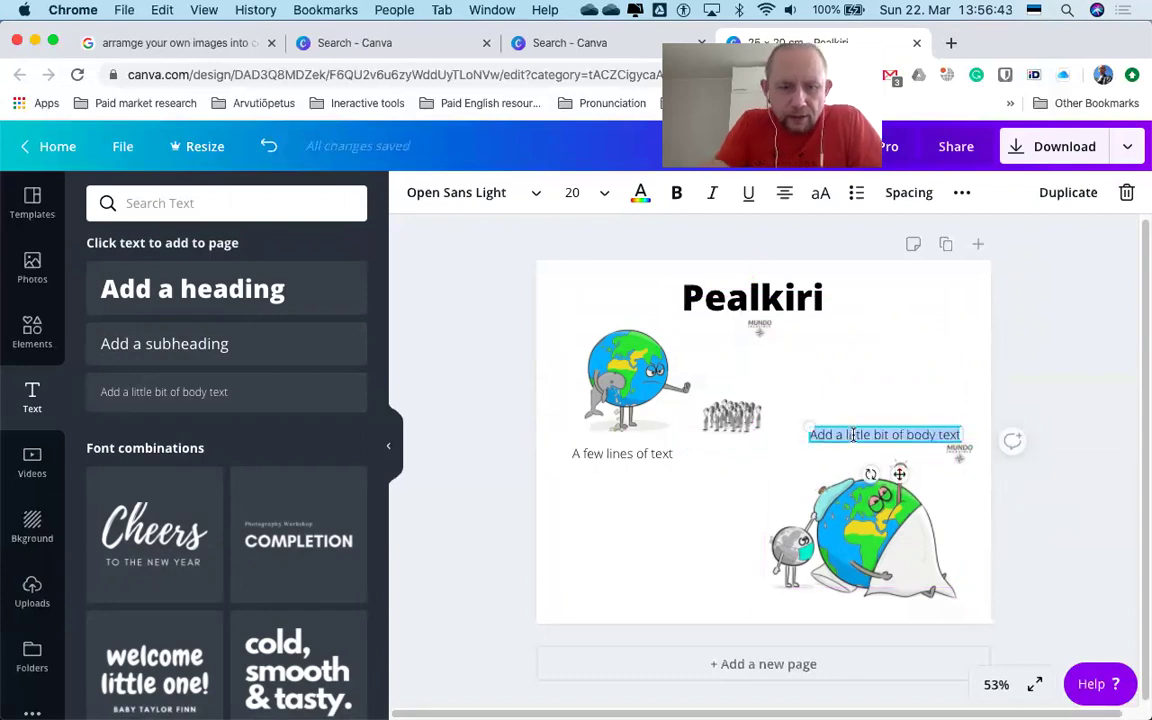
{"action": "type", "text": "A few l"}
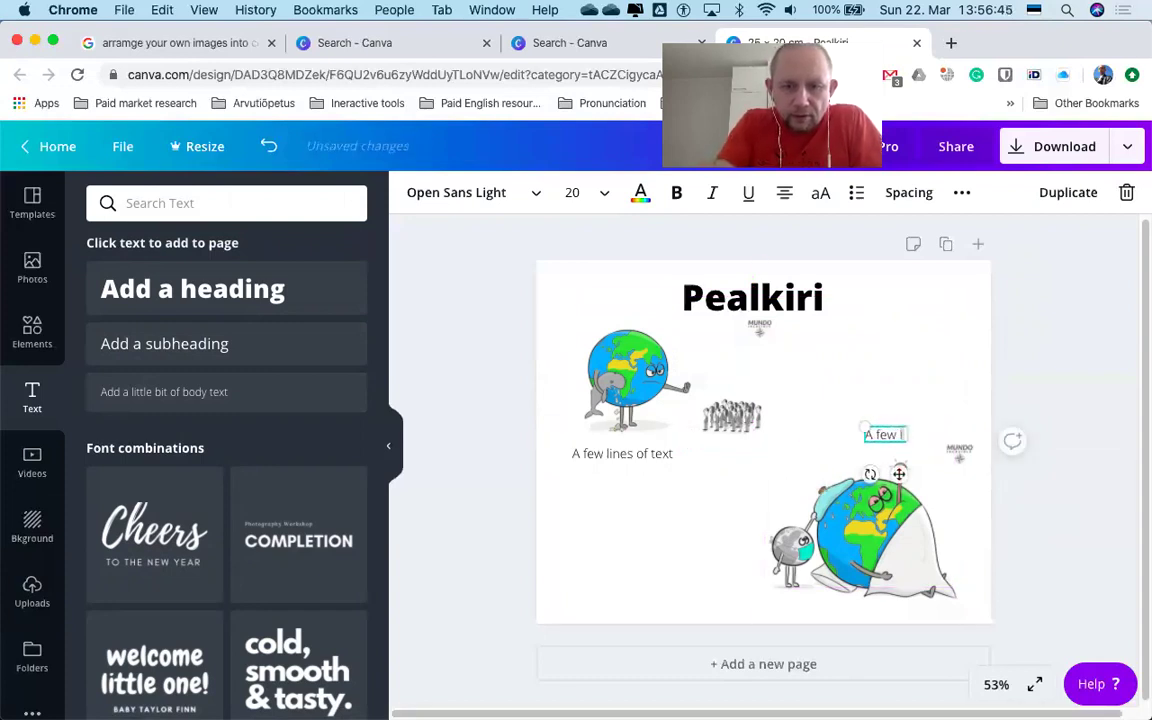
{"action": "type", "text": "ines of text"}
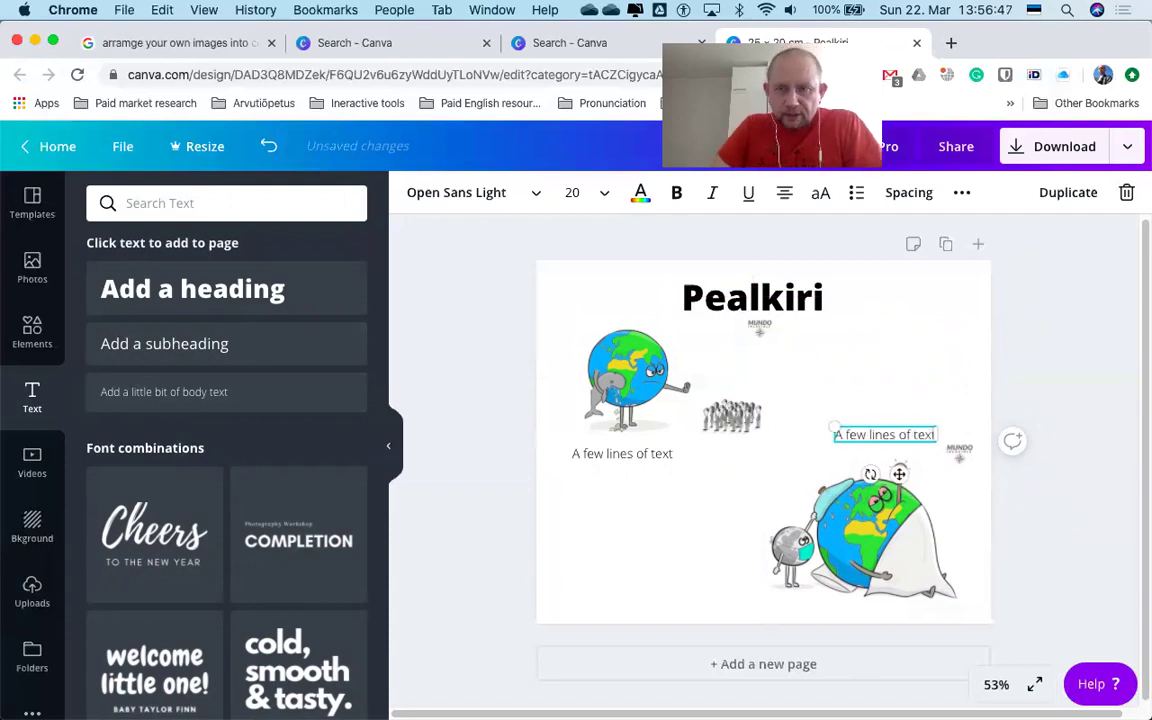
{"action": "left_click", "coordinate": [874, 402]}
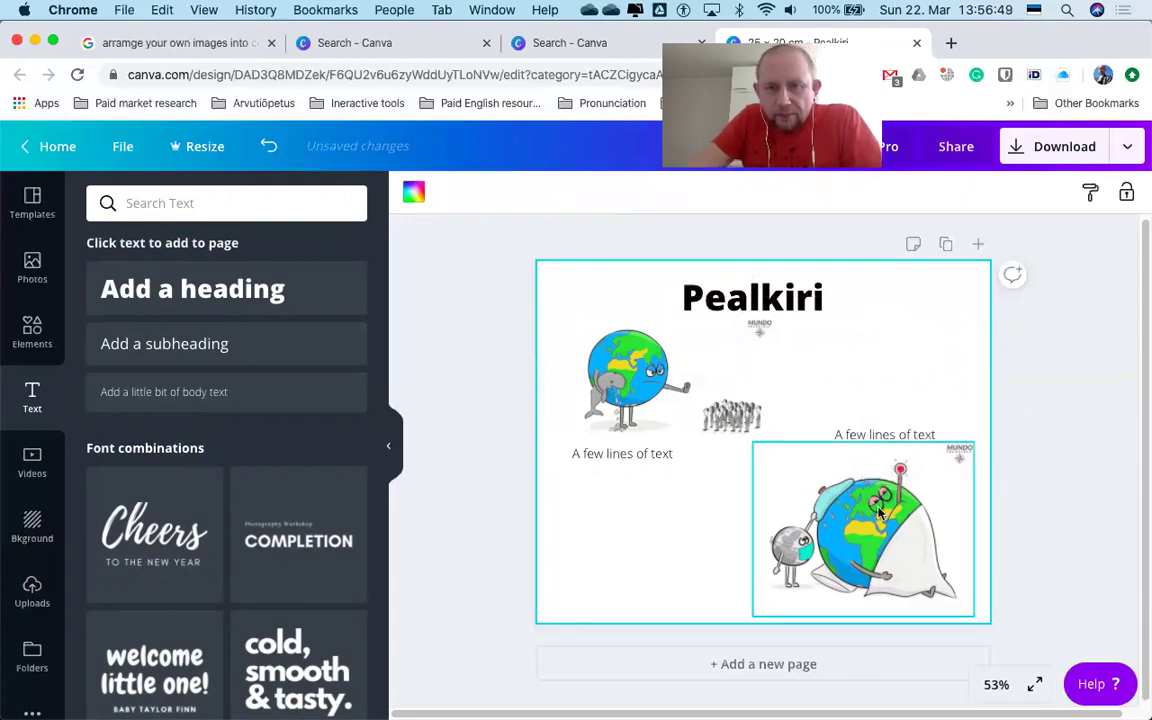
Add a new page, delete the accidental heading page, and add a fresh blank page 2
{"action": "left_click", "coordinate": [783, 665]}
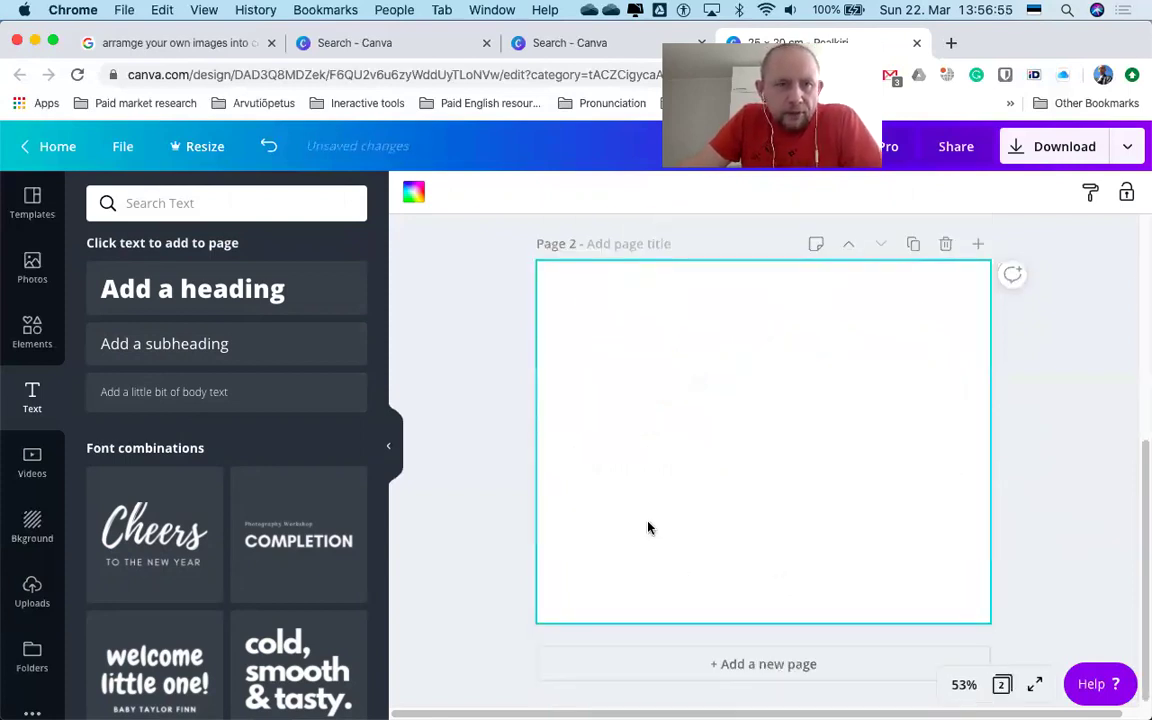
{"action": "left_click", "coordinate": [231, 291]}
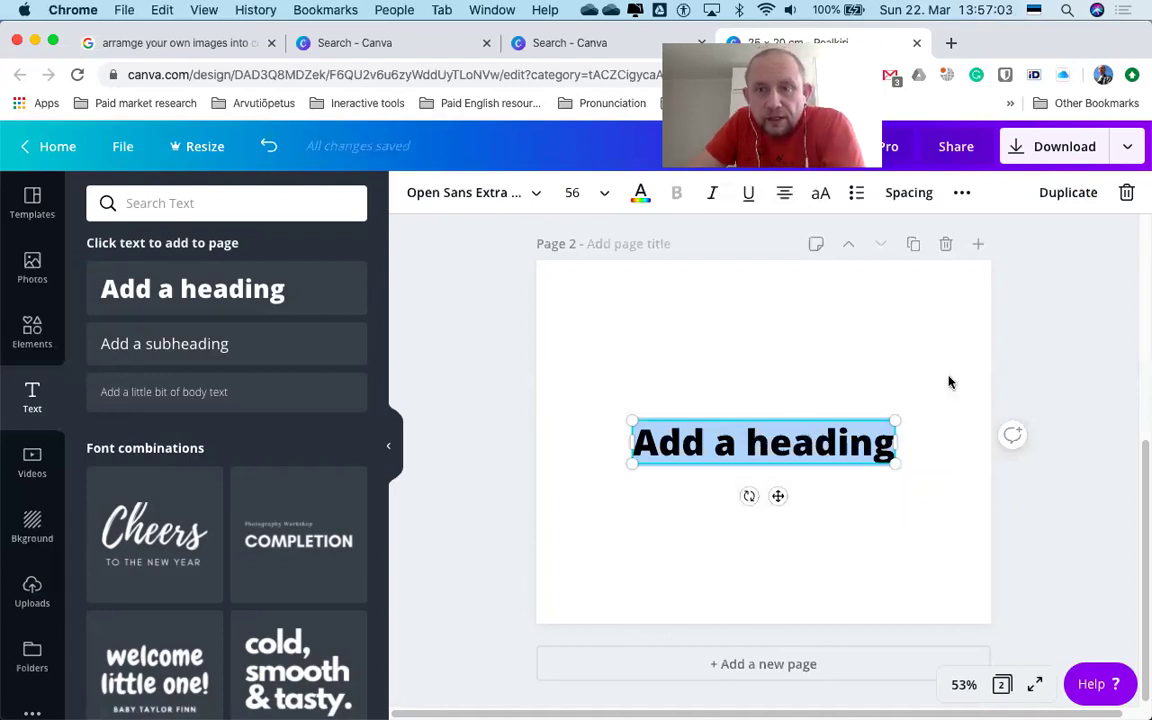
{"action": "left_click", "coordinate": [944, 246]}
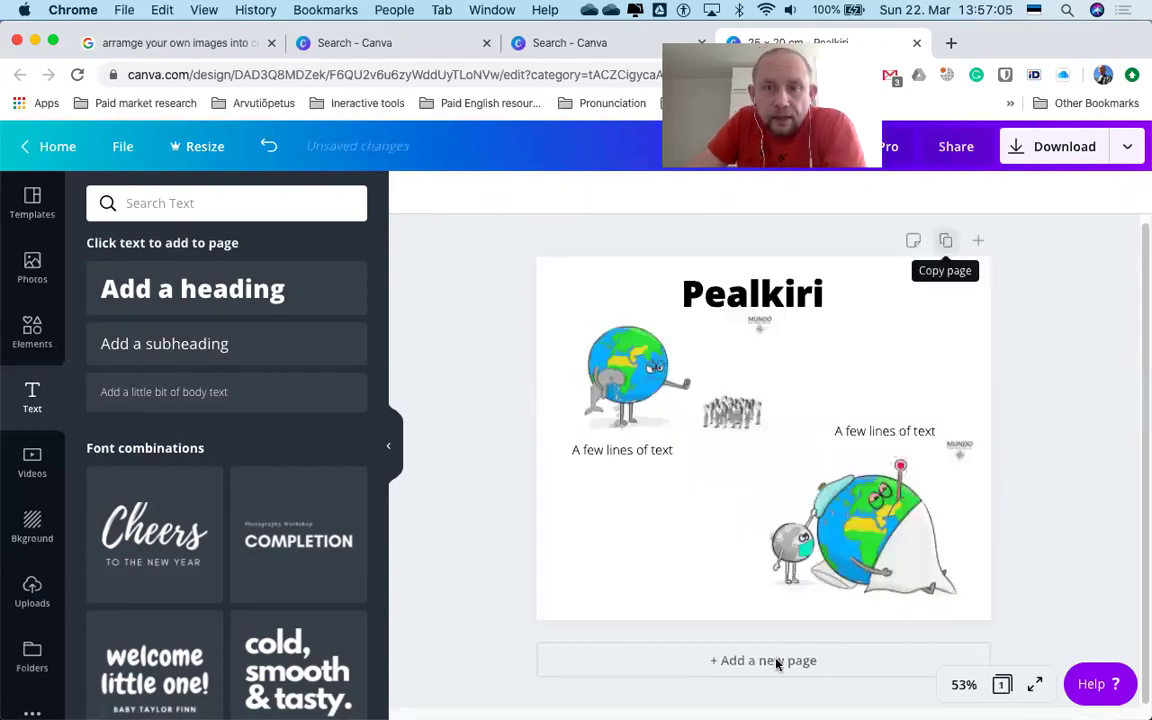
{"action": "left_click", "coordinate": [774, 668]}
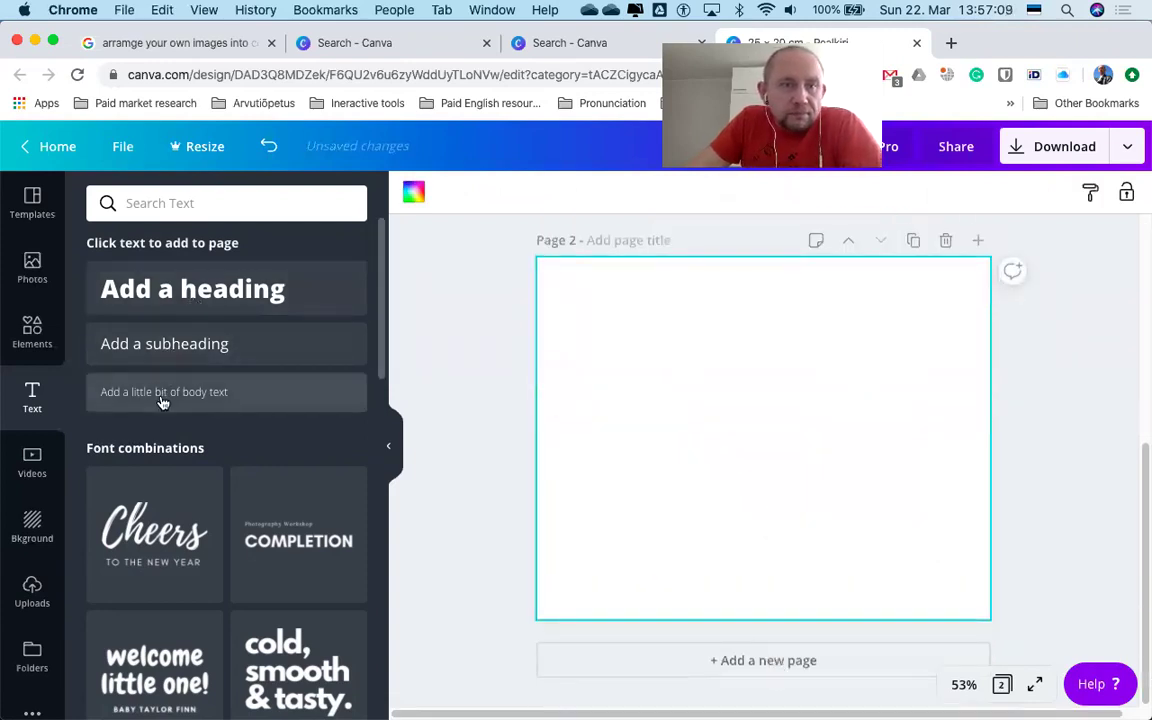
Place the Earth-and-sun cartoon from Uploads on page 2
{"action": "left_click", "coordinate": [38, 596]}
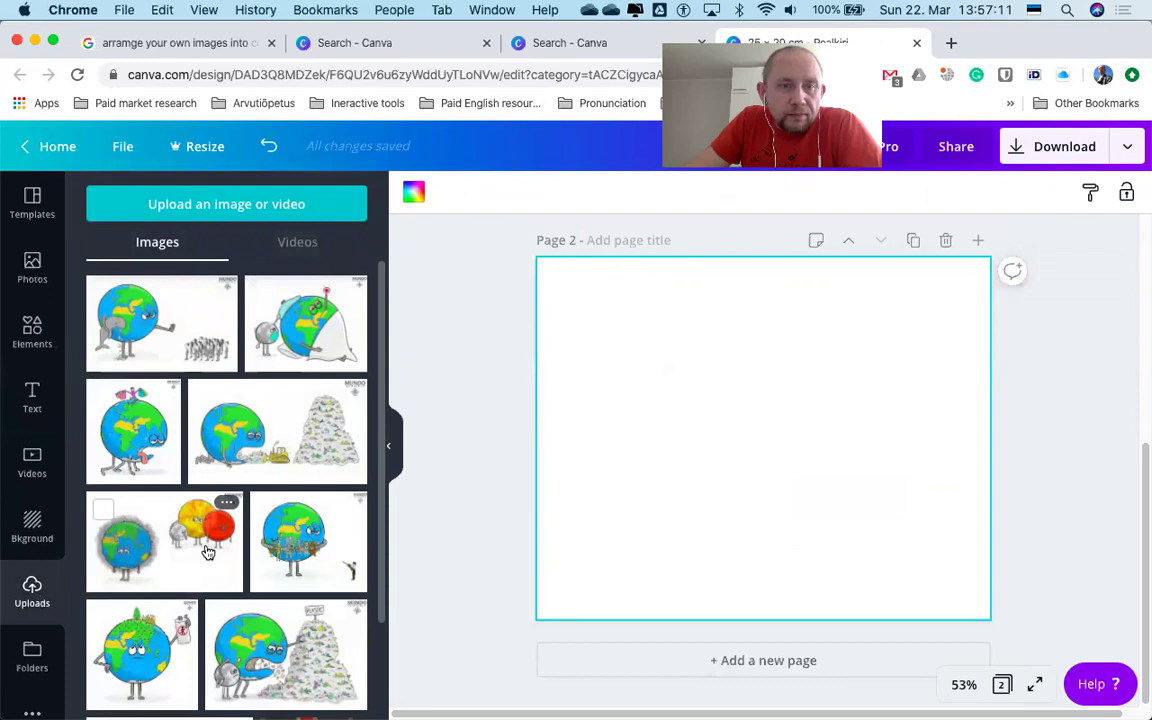
{"action": "left_click", "coordinate": [208, 553]}
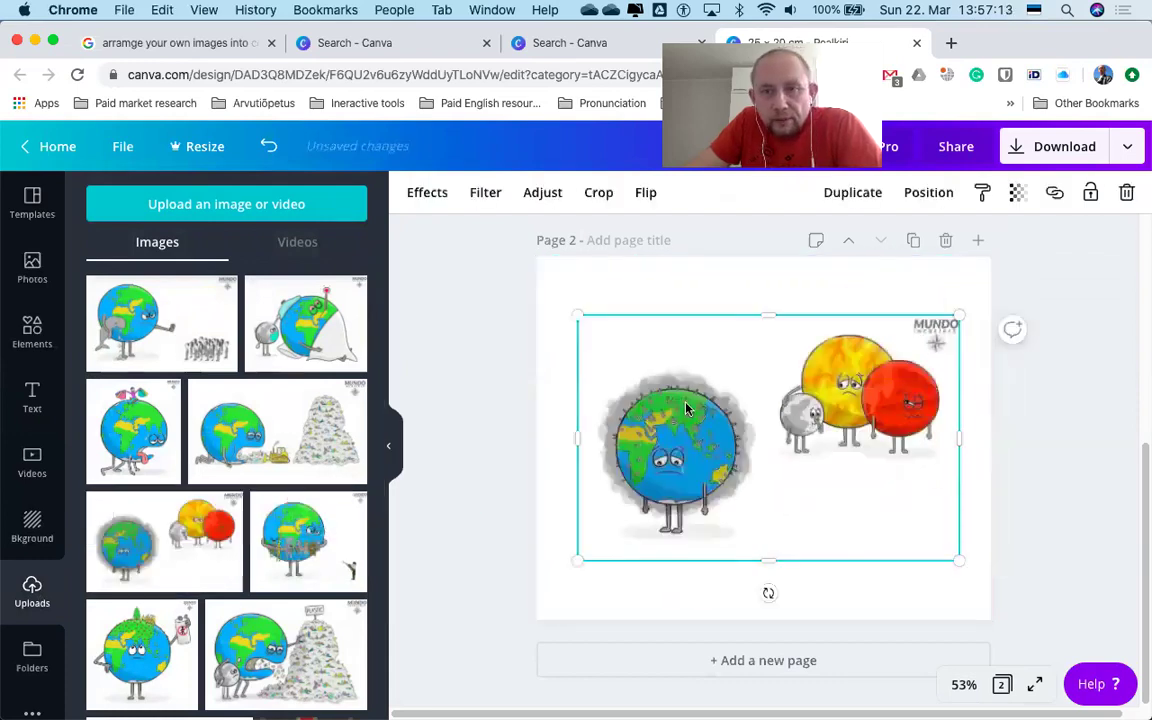
{"action": "left_click_drag", "start_coordinate": [767, 470], "coordinate": [762, 478]}
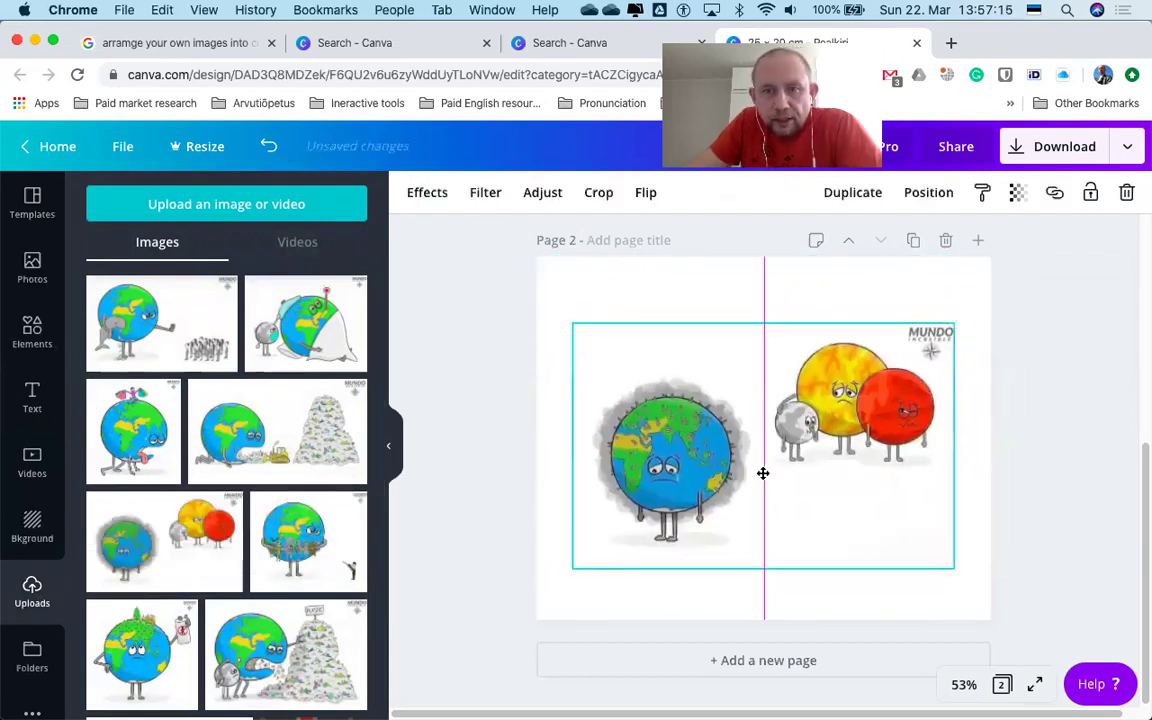
Add two body text captions above and below the cartoon, then open the Share options
{"action": "left_click", "coordinate": [33, 400]}
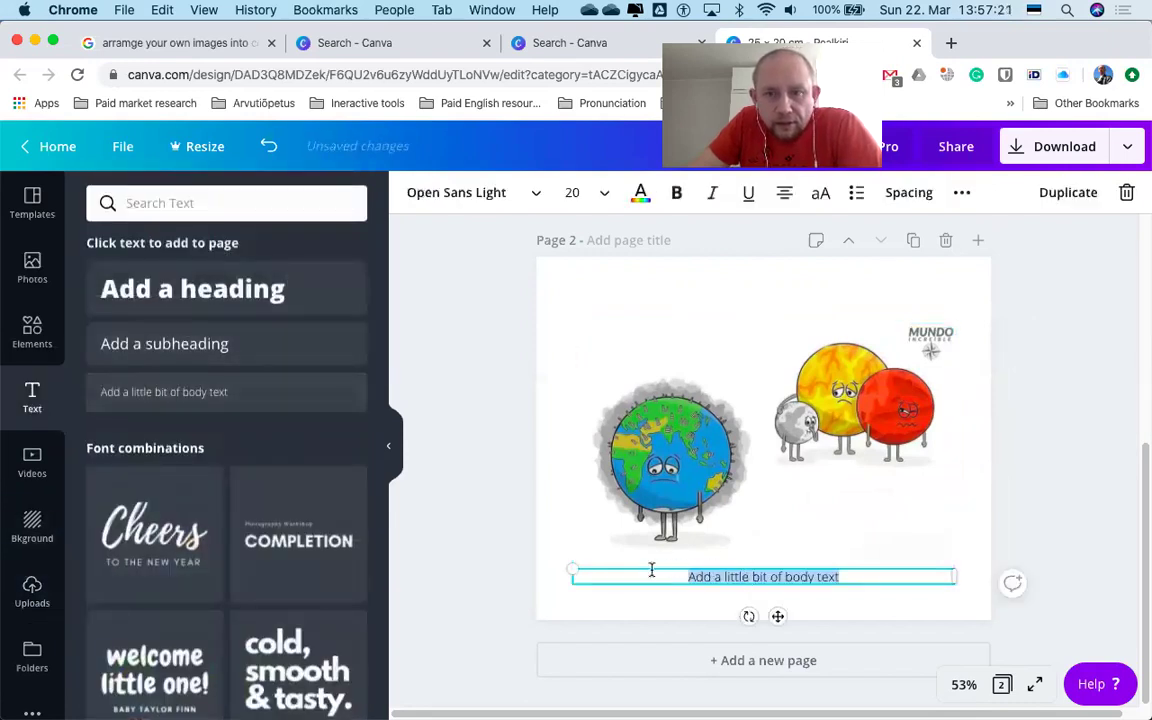
{"action": "left_click", "coordinate": [638, 598]}
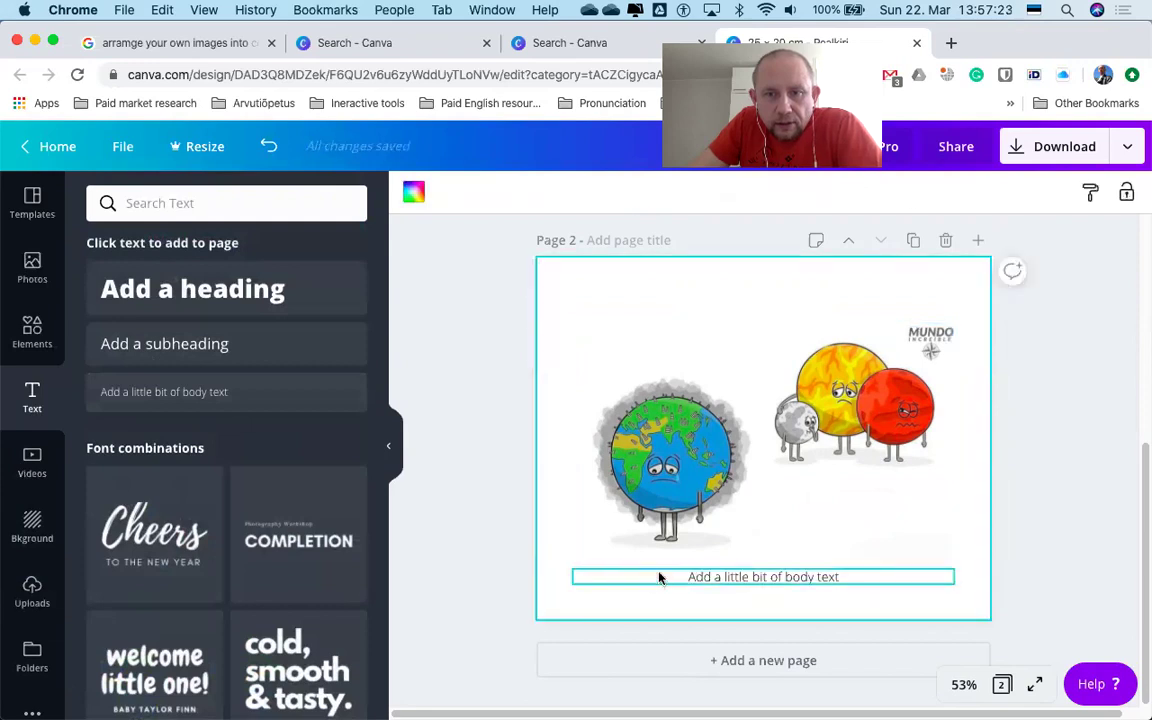
{"action": "left_click_drag", "start_coordinate": [659, 577], "coordinate": [627, 330]}
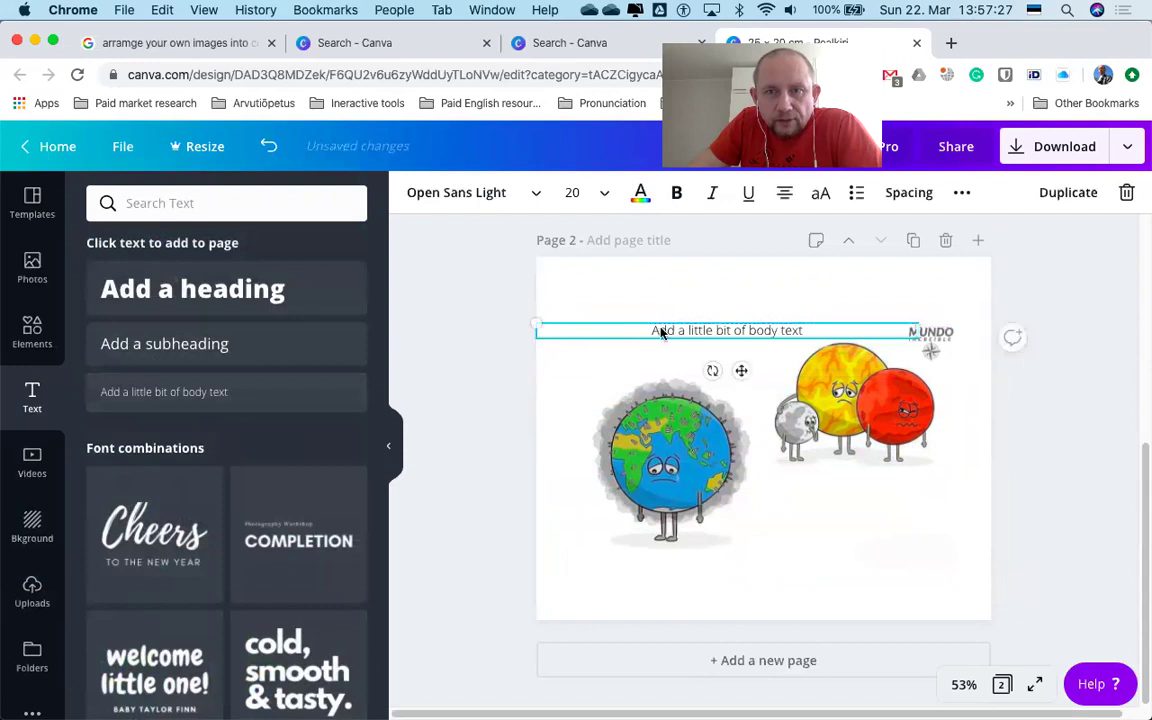
{"action": "left_click", "coordinate": [184, 399]}
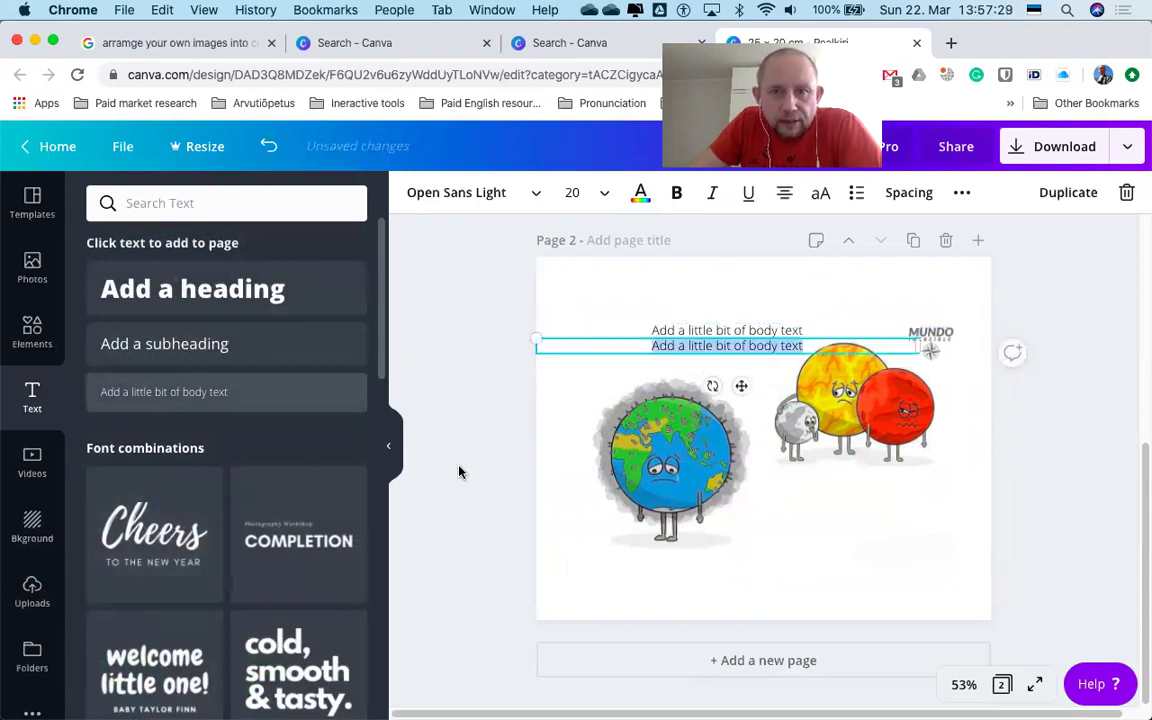
{"action": "left_click_drag", "start_coordinate": [627, 349], "coordinate": [694, 565]}
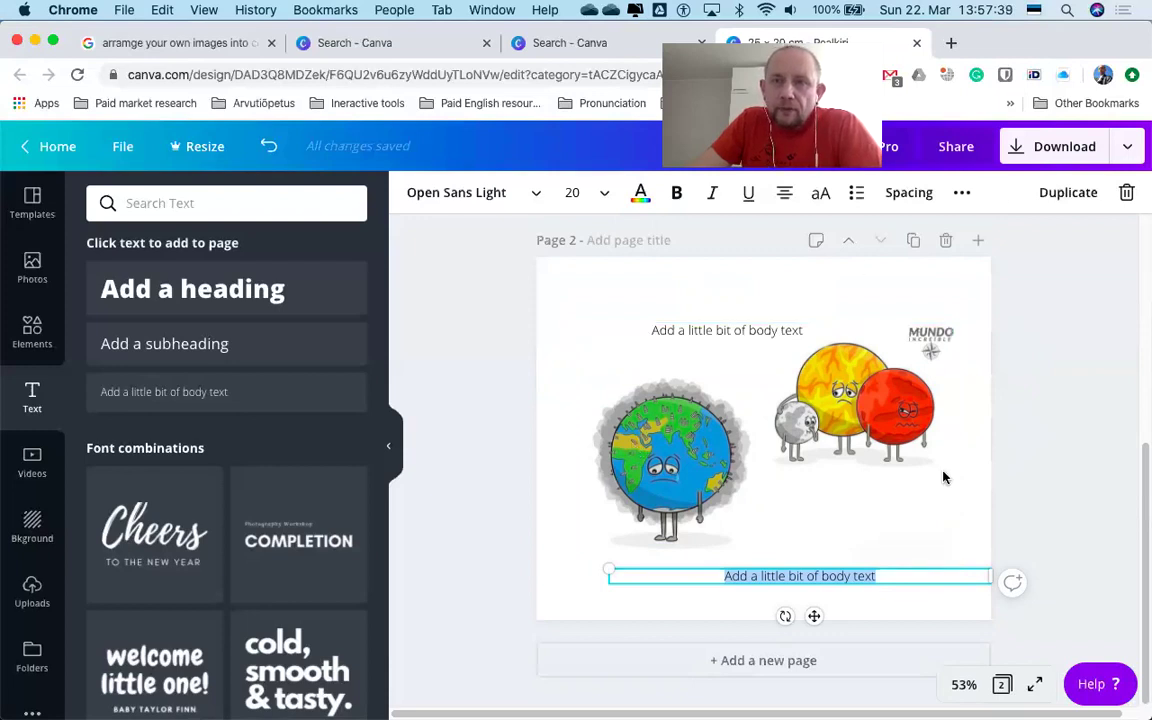
{"action": "left_click", "coordinate": [956, 150]}
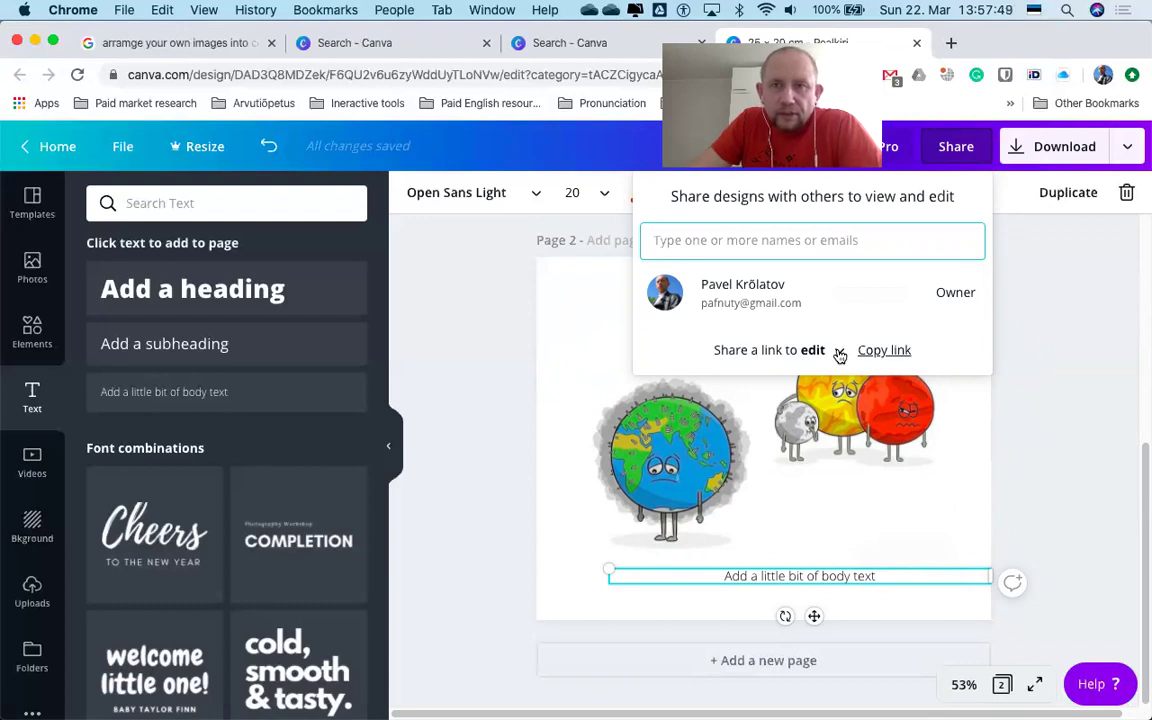
Change the share link access to view-only and copy the link
{"action": "left_click", "coordinate": [840, 355]}
{"action": "left_click", "coordinate": [838, 420]}
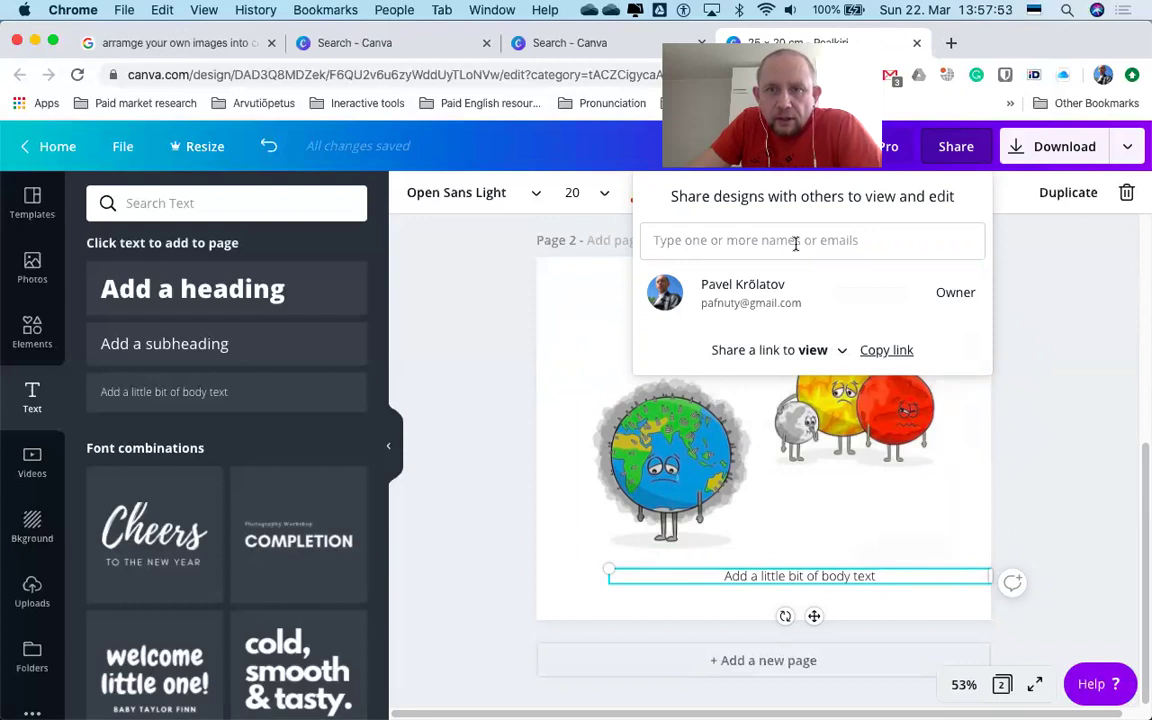
{"action": "left_click", "coordinate": [887, 352]}
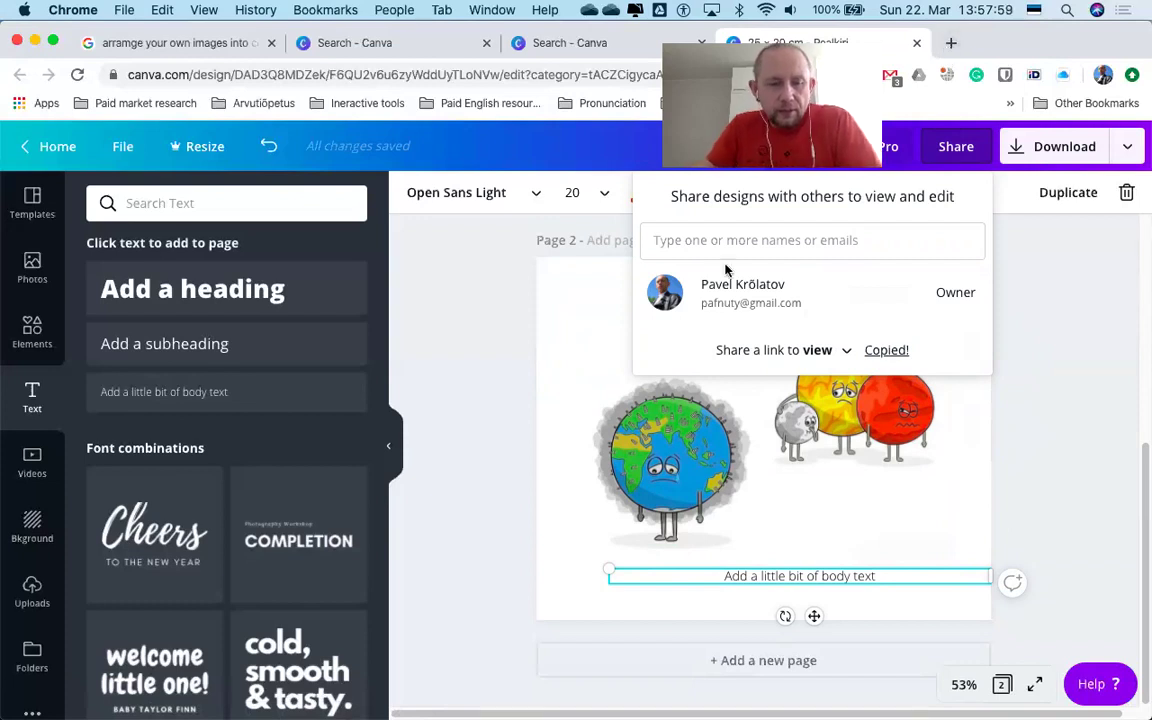
Load the view-only link in a new incognito window and flip to page 2 and back
{"action": "key", "text": "super+shift+n"}
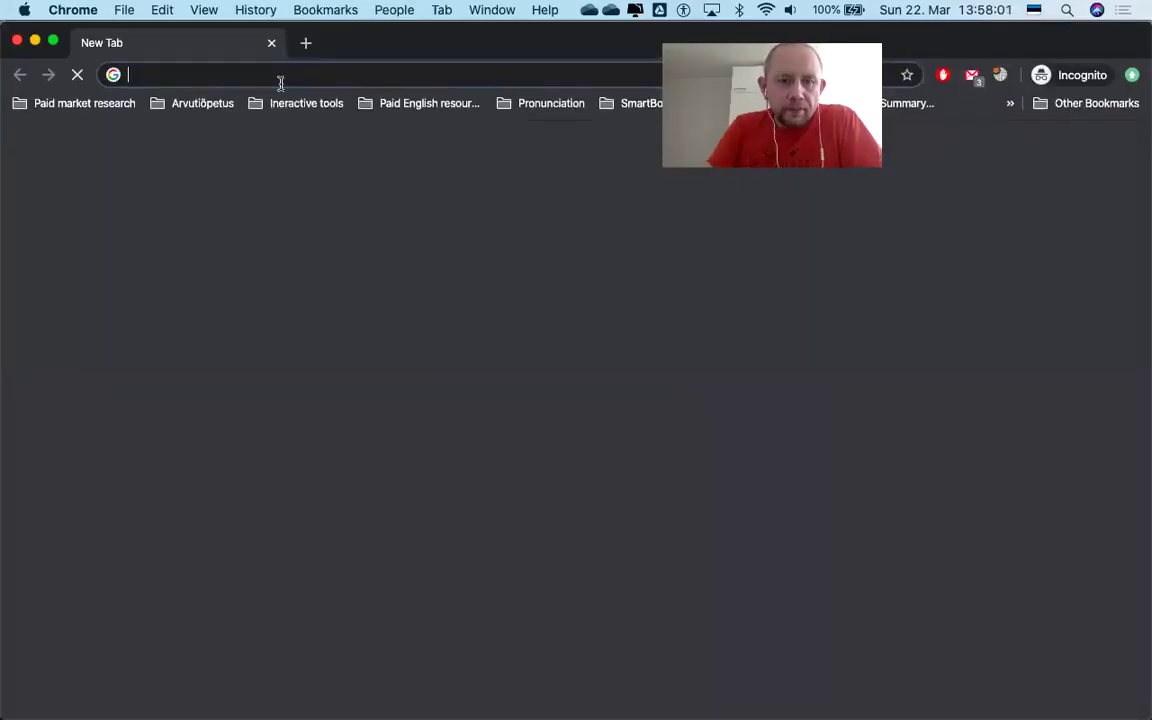
{"action": "type", "text": "https://www.canva.com/design/DAD3Q8MDZek/CkZYkUMuVRGByyZQNFvGQQ/view?utm_content=DAD3Q8MDZek&utm_campaign=designshare&utm_medium=link&utm_source=sharebutton"}
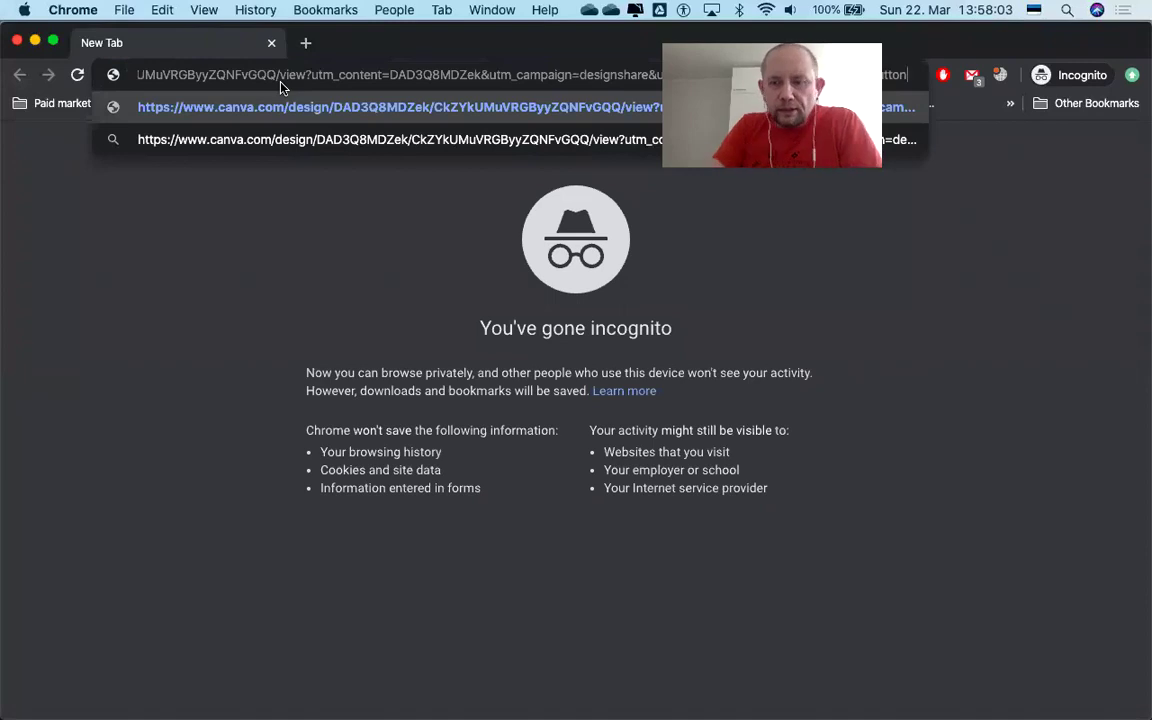
{"action": "key", "text": "Return"}
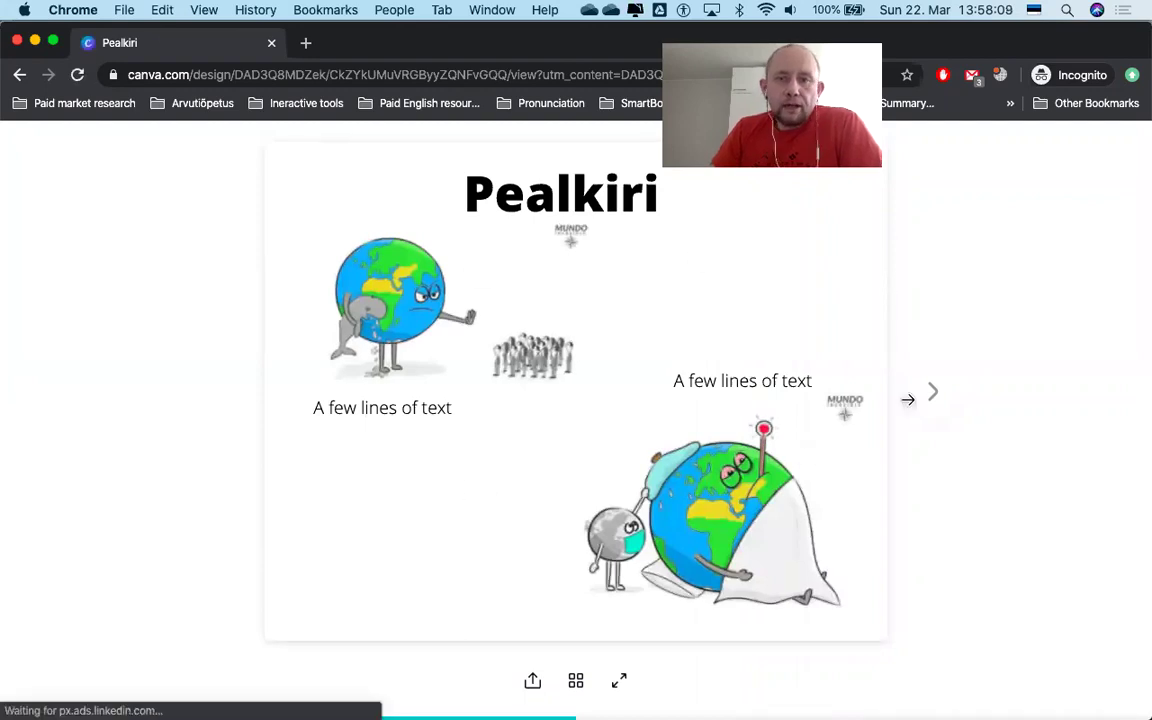
{"action": "left_click", "coordinate": [936, 392]}
{"action": "left_click", "coordinate": [218, 392]}
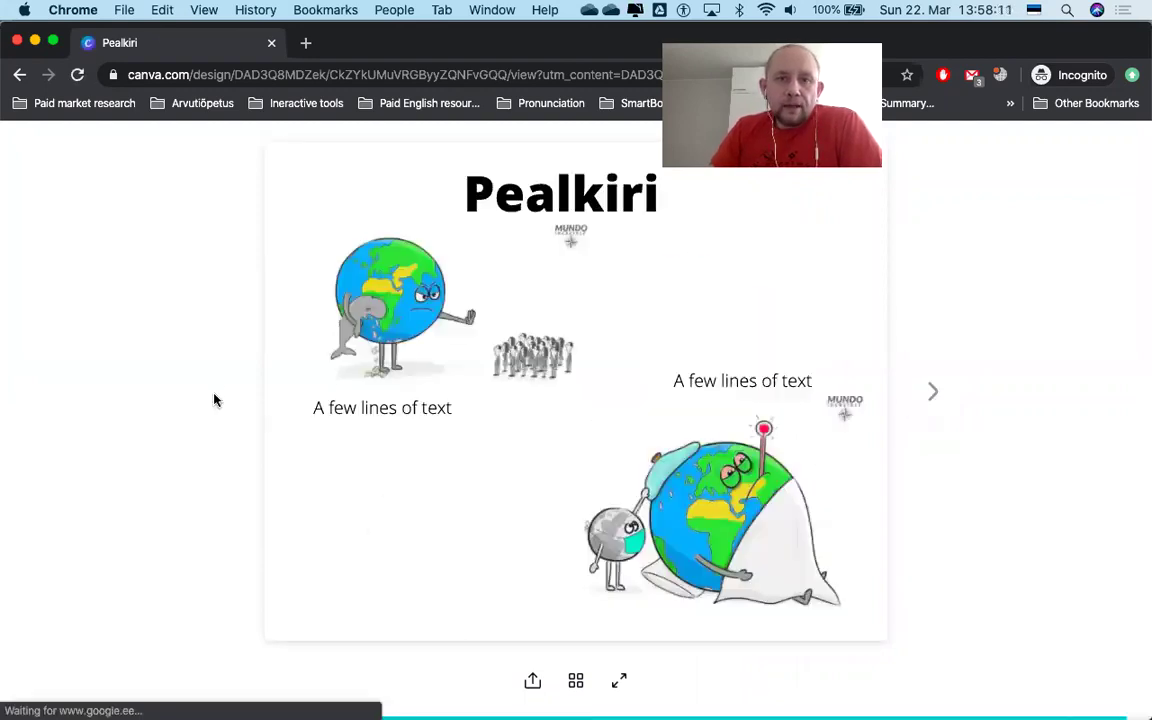
Close the incognito viewer window to get back to the Canva editor
{"action": "left_click", "coordinate": [15, 42]}
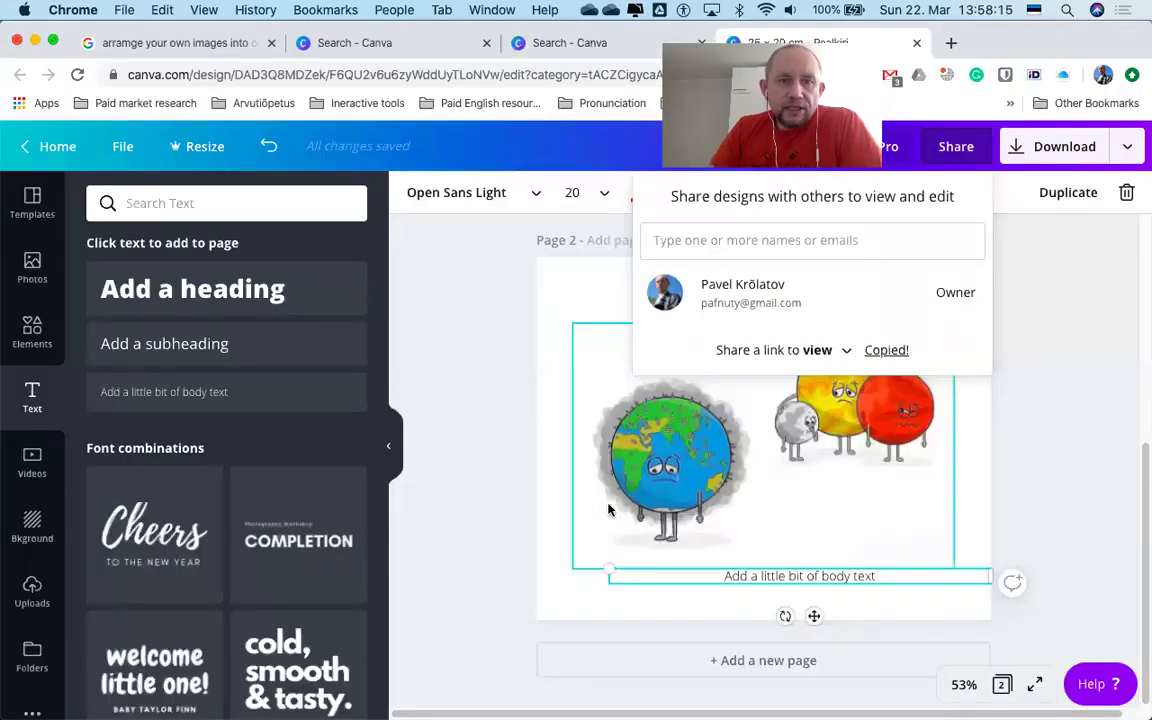